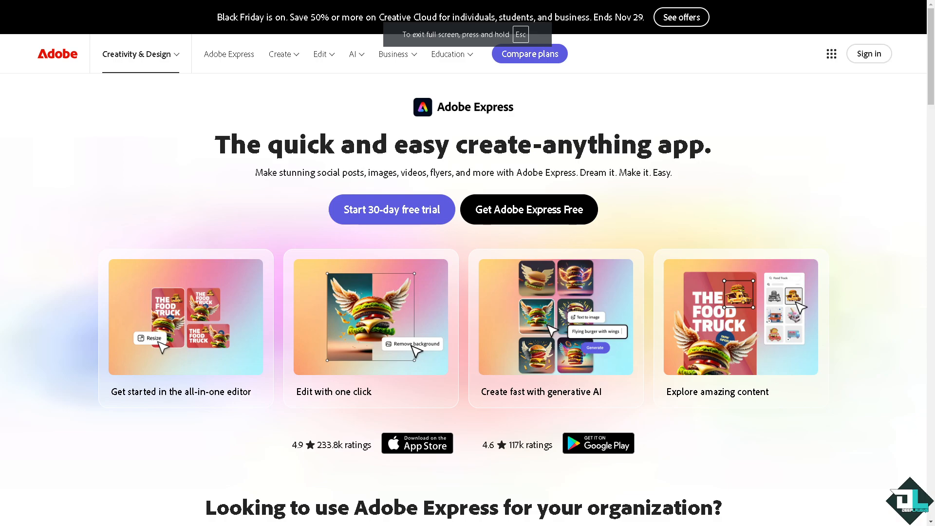
# Get Adobe Express Free, expand the additional sign-in options and sign in to the account
pyautogui.moveTo(554, 325)
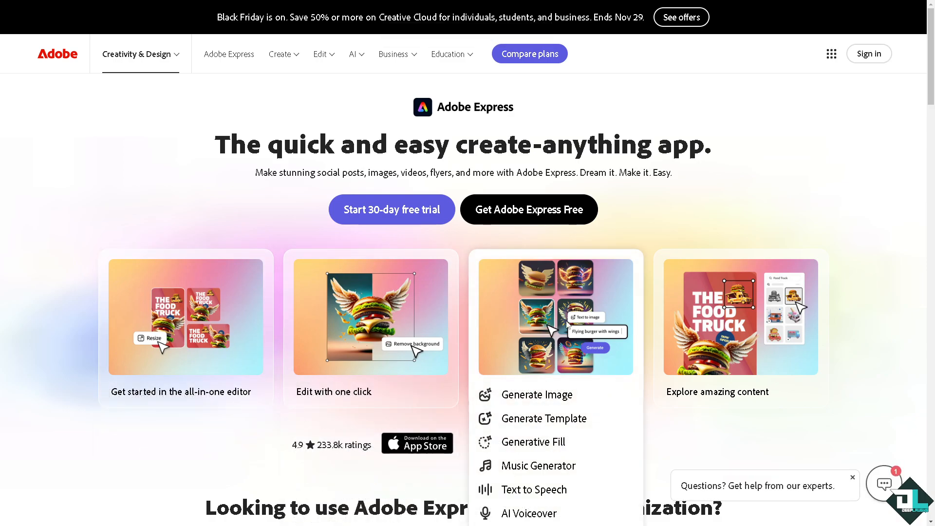
pyautogui.moveTo(715, 325)
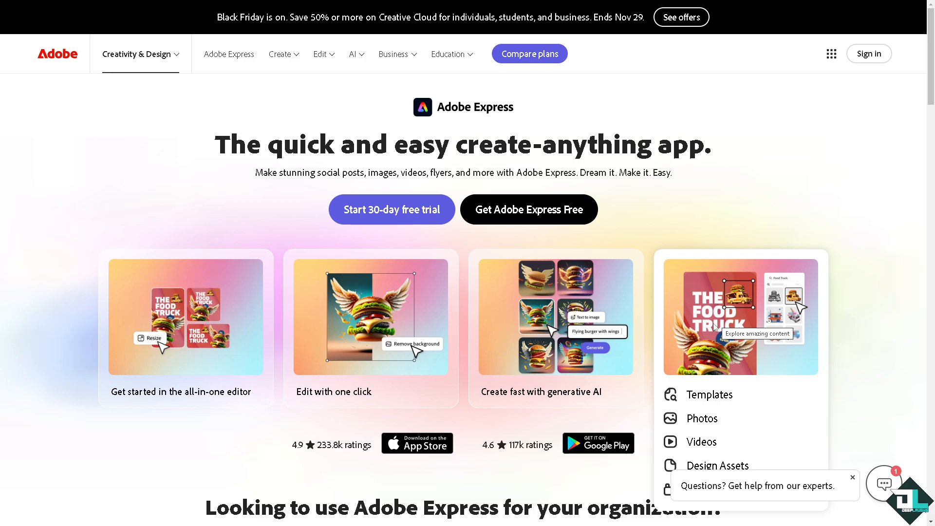
pyautogui.click(507, 211)
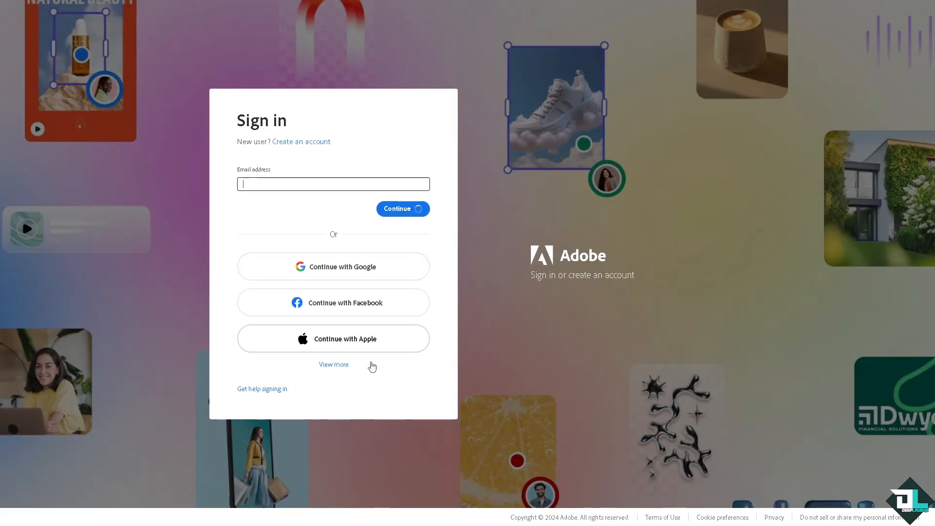
pyautogui.click(330, 366)
pyautogui.click(309, 95)
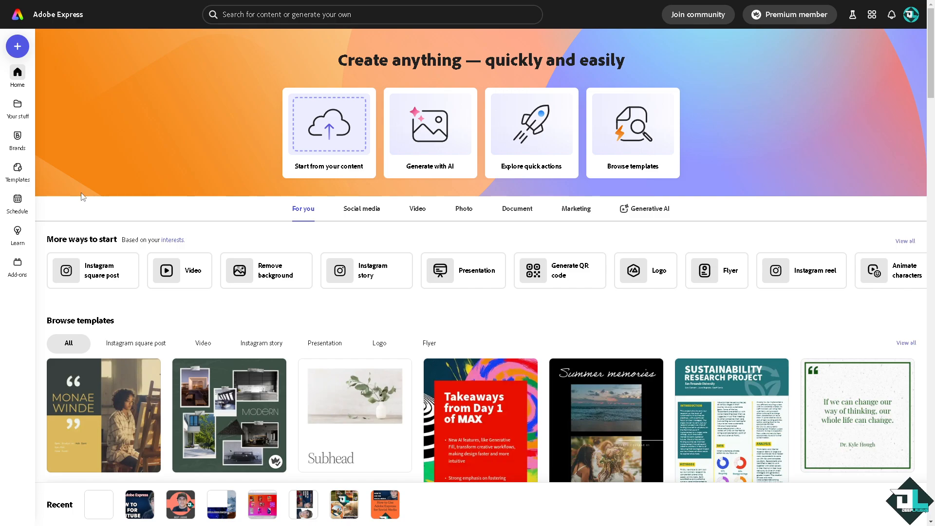
# Open the saved files page and look at the available file options for the YouTube thumbnail file
pyautogui.moveTo(19, 108)
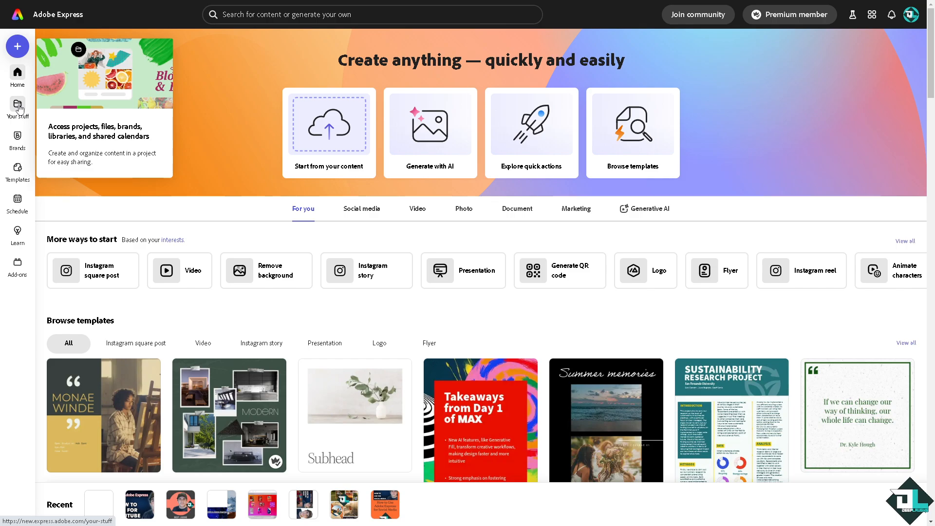
pyautogui.click(19, 109)
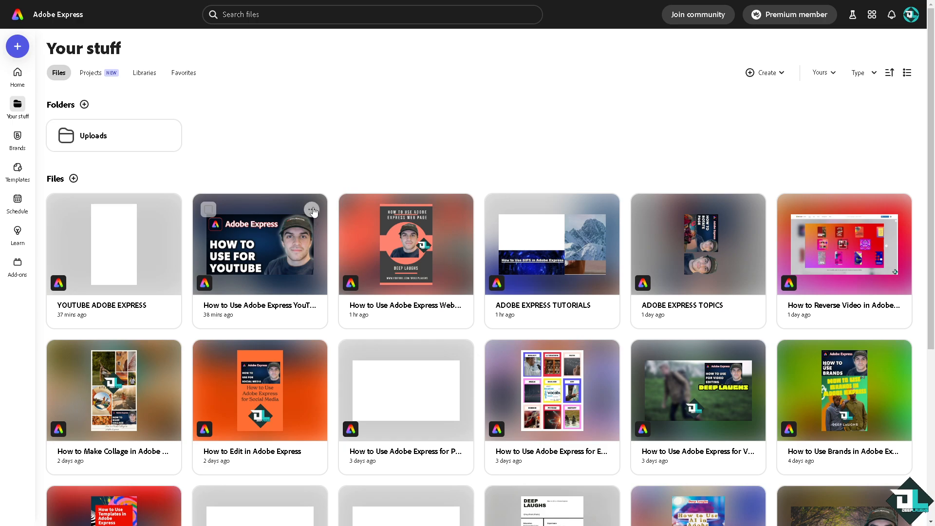
pyautogui.click(311, 209)
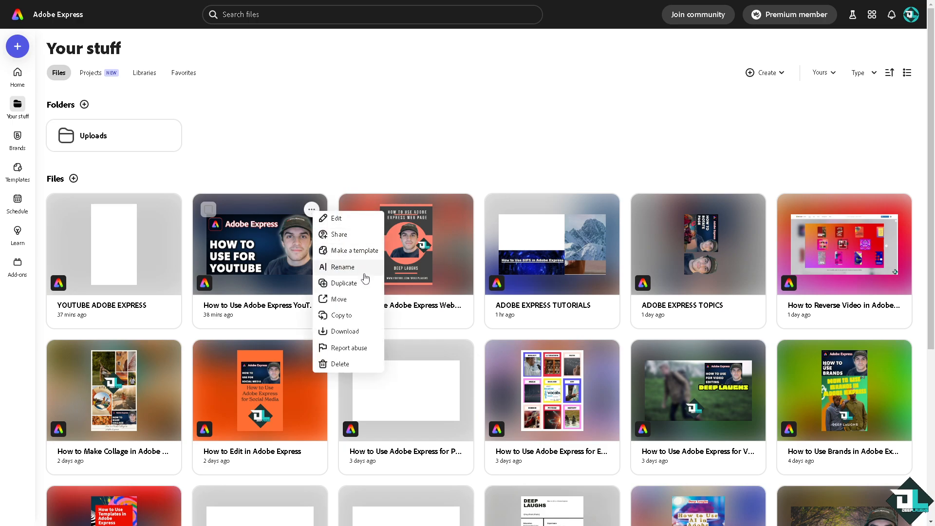
pyautogui.click(430, 211)
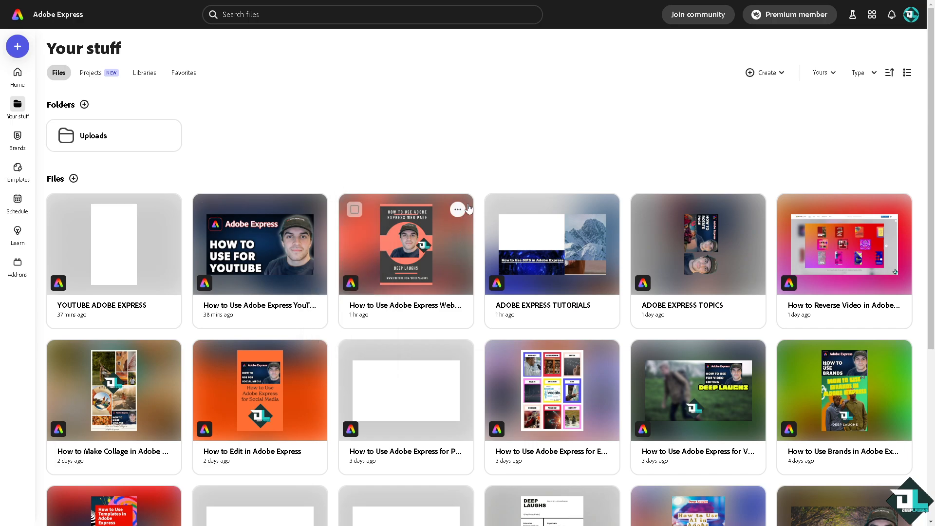
# Try to rename the web page file as "How to Edit in Adobe Express"
pyautogui.click(456, 211)
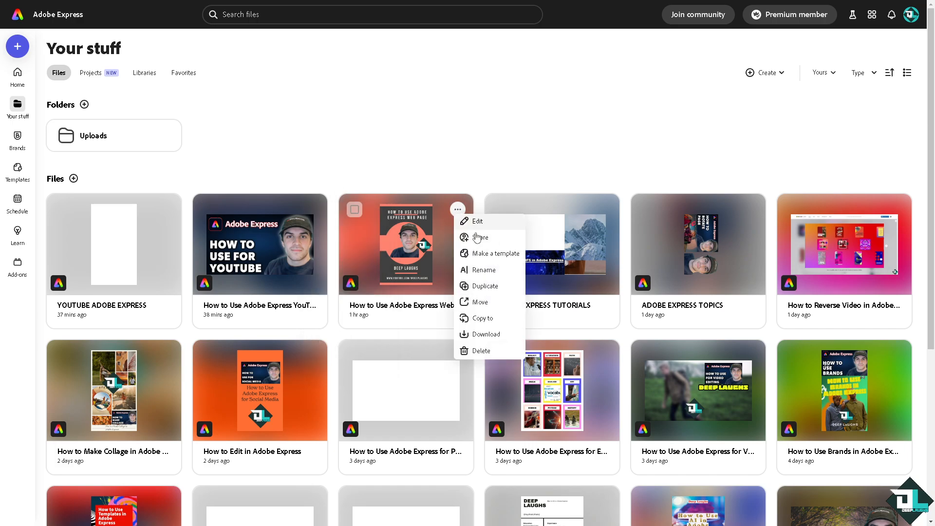
pyautogui.click(494, 271)
pyautogui.click(441, 268)
pyautogui.hotkey('ctrl', 'a')
pyautogui.write('How to Edit in Adobe Express')
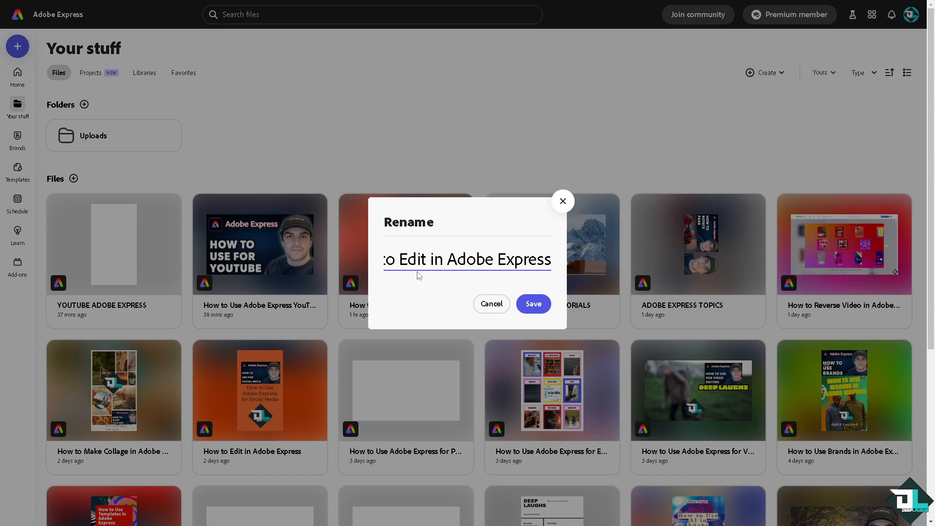
pyautogui.click(534, 304)
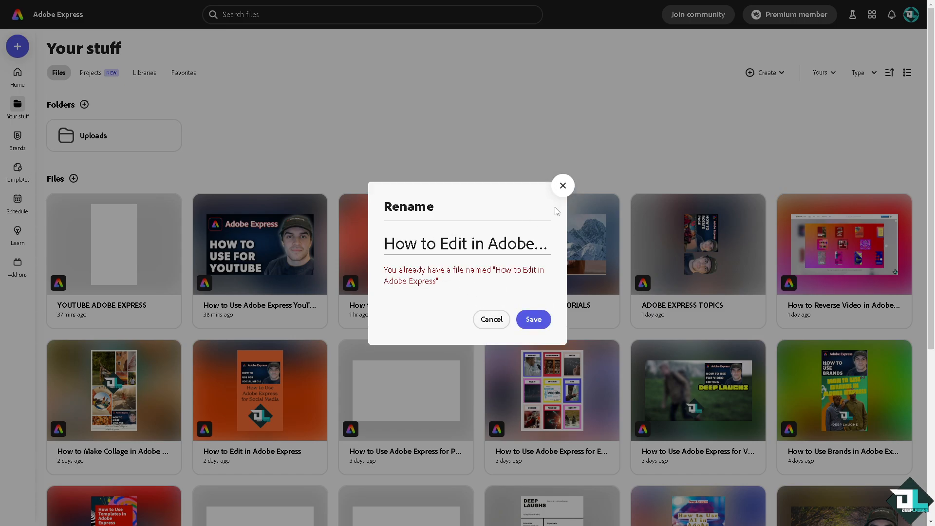
# Rename the web page file as "EDIT"
pyautogui.click(476, 246)
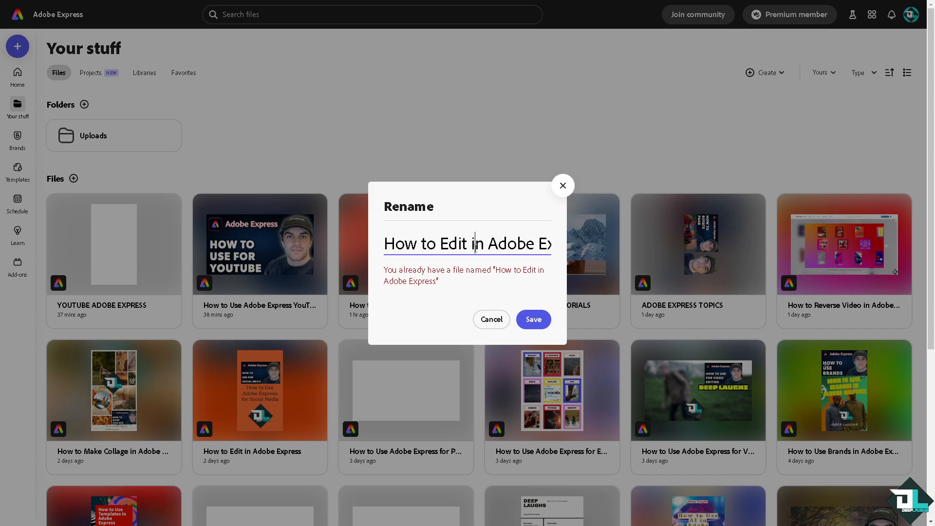
pyautogui.hotkey('ctrl', 'a')
pyautogui.write('EDI')
pyautogui.press('Return')
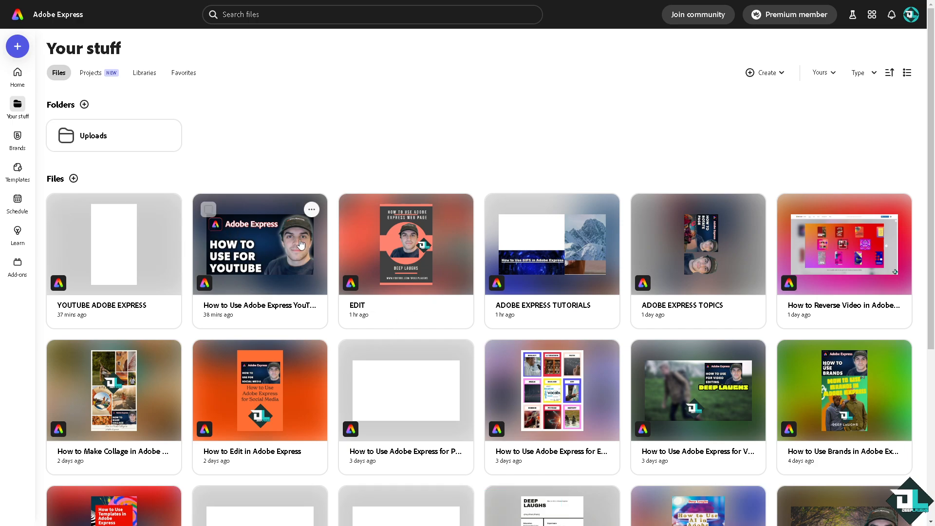
# Open the YouTube thumbnail file for editing and replace its full-page image with the "HOW TO EDIT" version
pyautogui.click(312, 210)
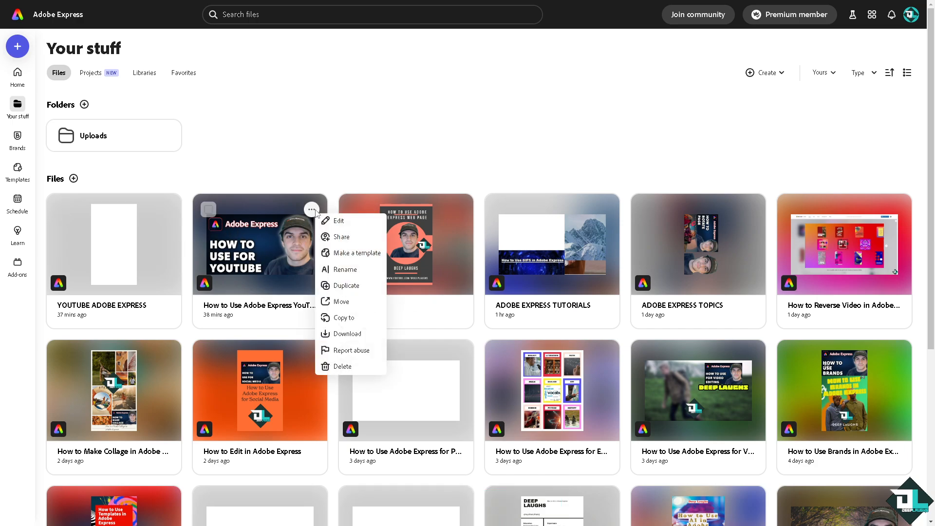
pyautogui.click(349, 225)
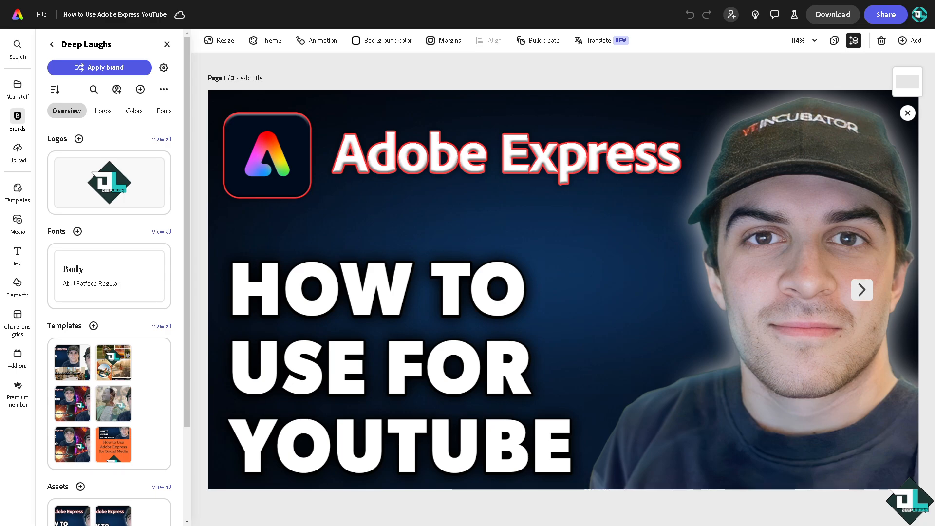
pyautogui.click(438, 227)
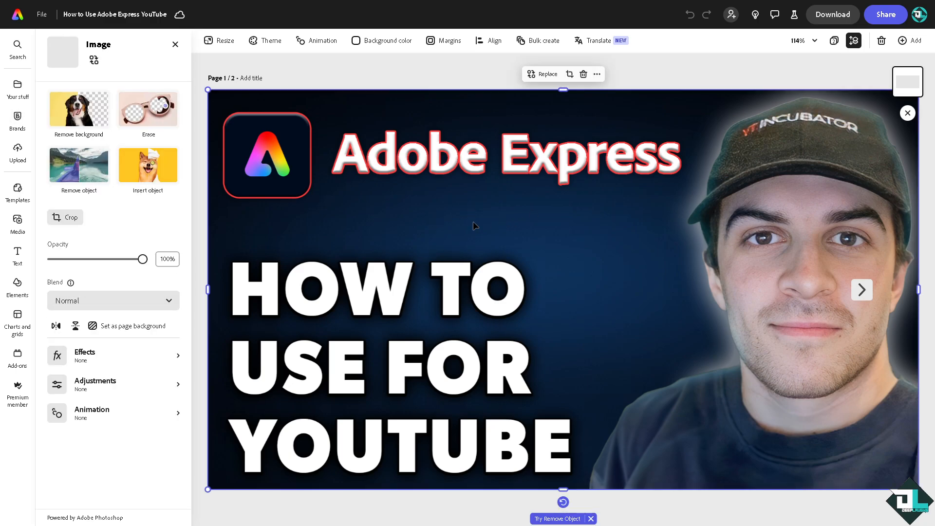
pyautogui.click(551, 77)
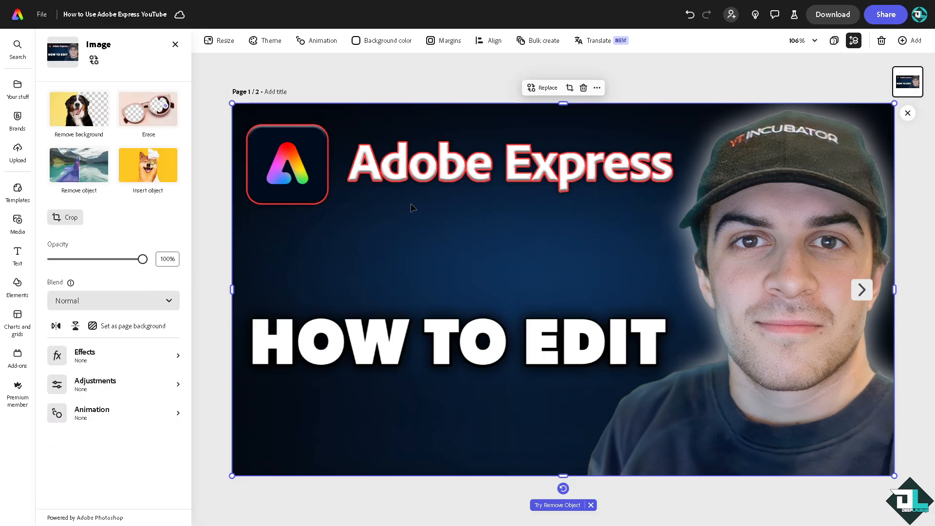
pyautogui.moveTo(893, 475); pyautogui.dragTo(918, 435)
# Set the image's contrast to 83, brightness to 57, shadows to 44, saturation to 61, warmth to 80, sharpen to 89 and blur to 39
pyautogui.click(117, 388)
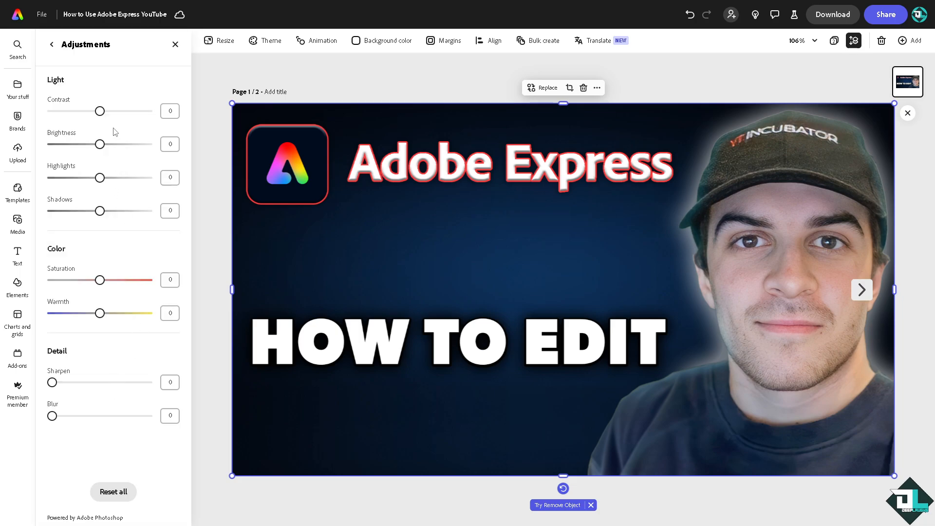
pyautogui.moveTo(100, 111); pyautogui.dragTo(140, 111)
pyautogui.moveTo(100, 144); pyautogui.dragTo(131, 146)
pyautogui.moveTo(100, 210); pyautogui.dragTo(120, 210)
pyautogui.moveTo(100, 280); pyautogui.dragTo(134, 281)
pyautogui.moveTo(100, 313); pyautogui.dragTo(138, 313)
pyautogui.moveTo(92, 387); pyautogui.dragTo(138, 382)
pyautogui.moveTo(53, 416); pyautogui.dragTo(89, 416)
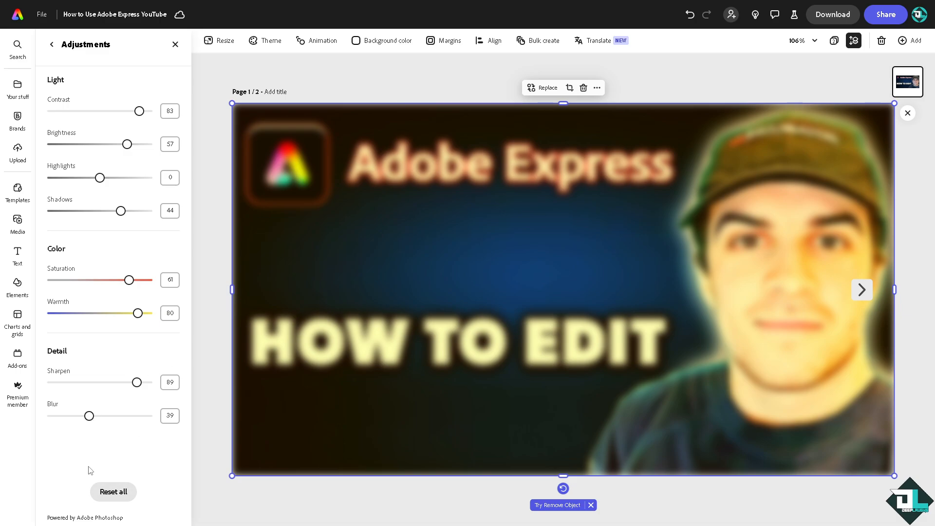
# Reset all light, color and detail adjustments on the image
pyautogui.click(110, 491)
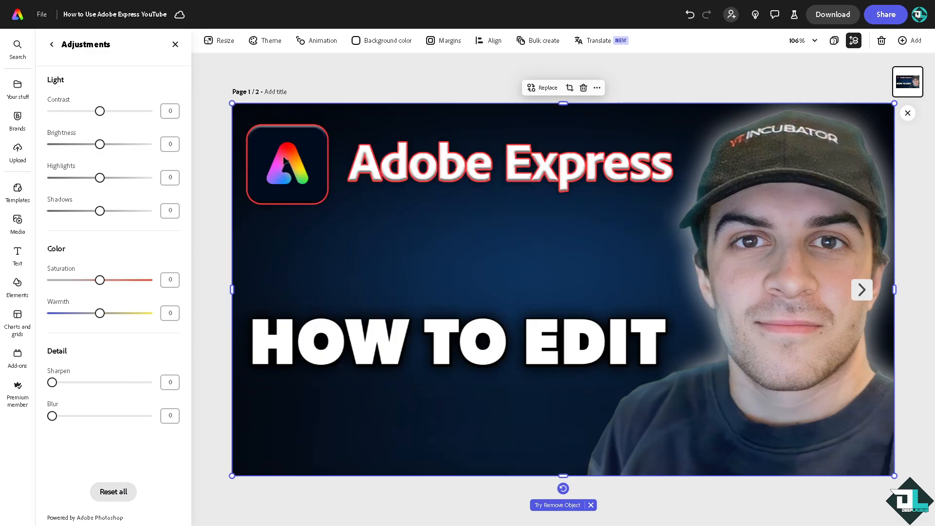
pyautogui.click(53, 45)
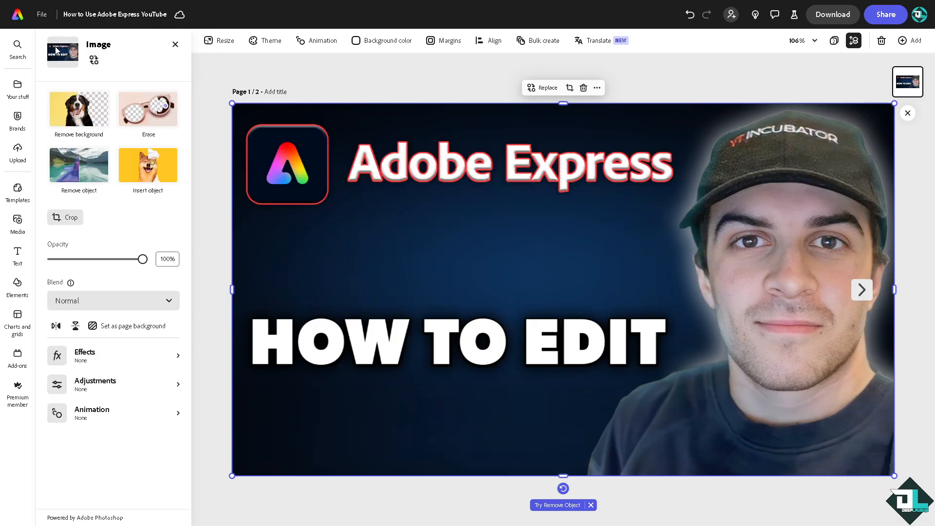
# Try several duotone effects on the image, ending with the pink and cream one
pyautogui.click(149, 360)
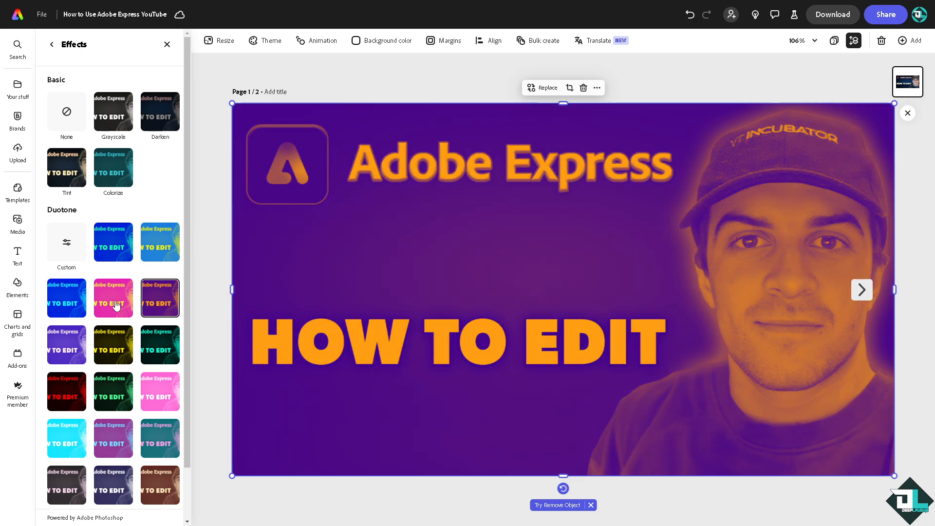
pyautogui.click(114, 301)
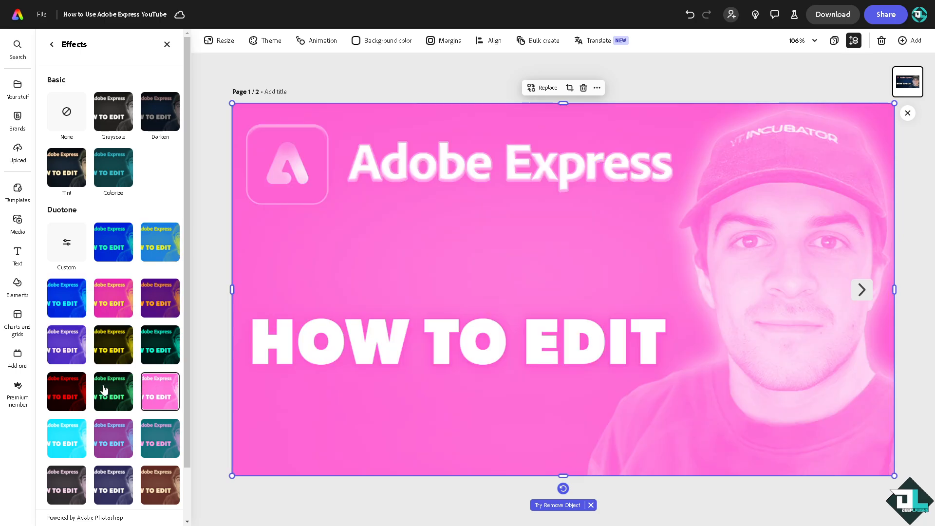
pyautogui.click(78, 394)
pyautogui.scroll(-2, 79, 394)
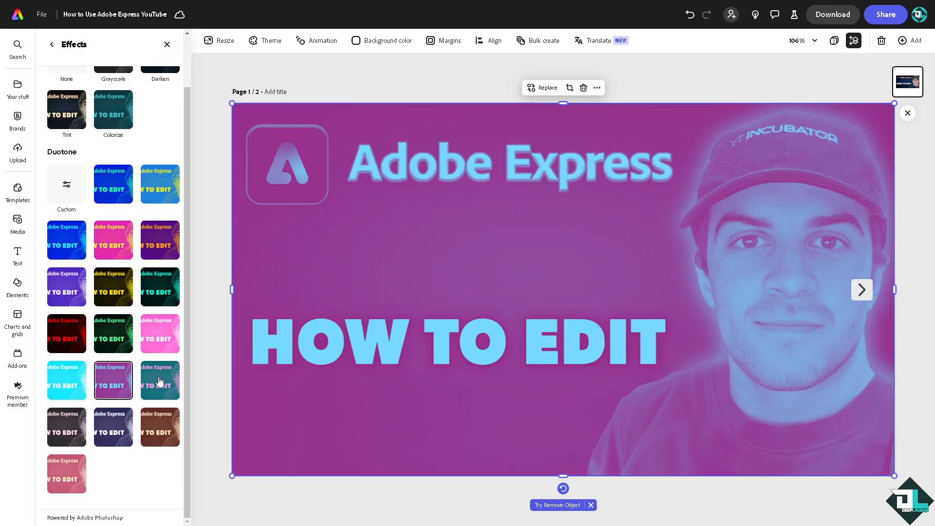
pyautogui.click(160, 427)
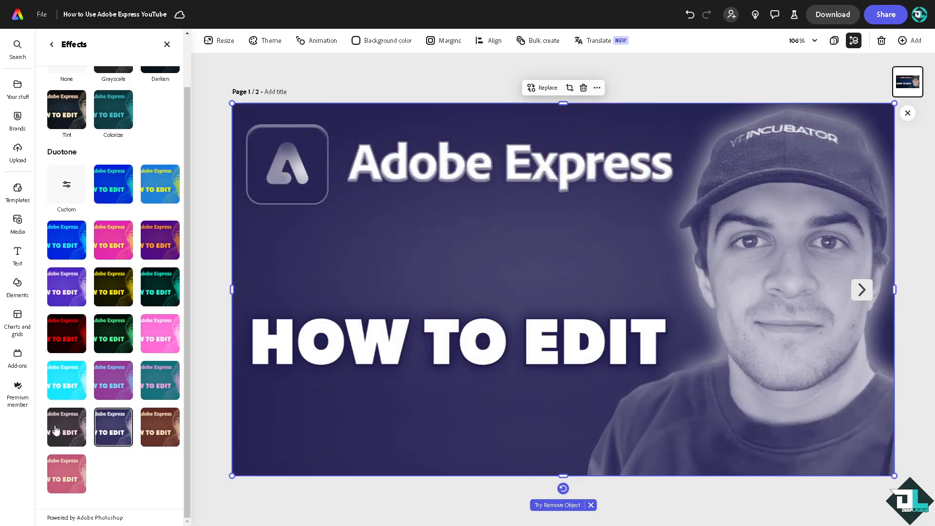
pyautogui.click(67, 473)
pyautogui.scroll(2, 97, 64)
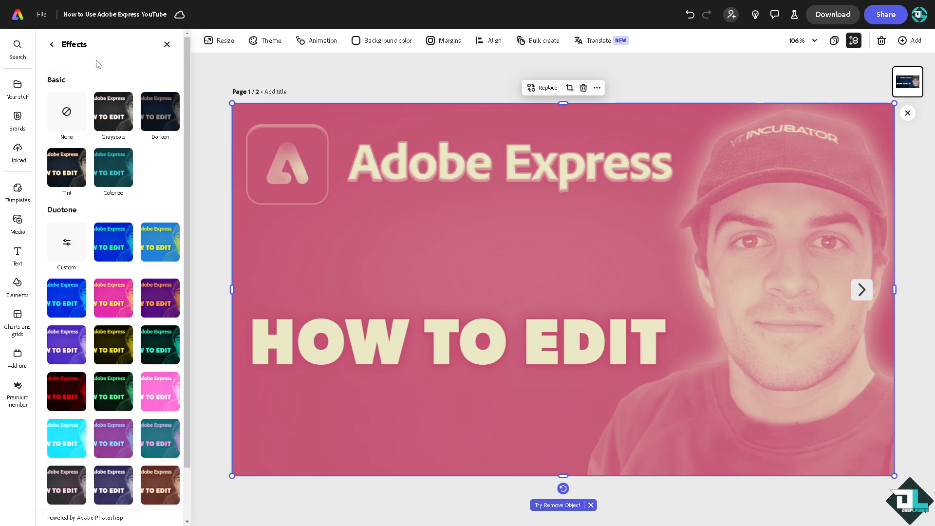
pyautogui.click(167, 44)
pyautogui.click(230, 156)
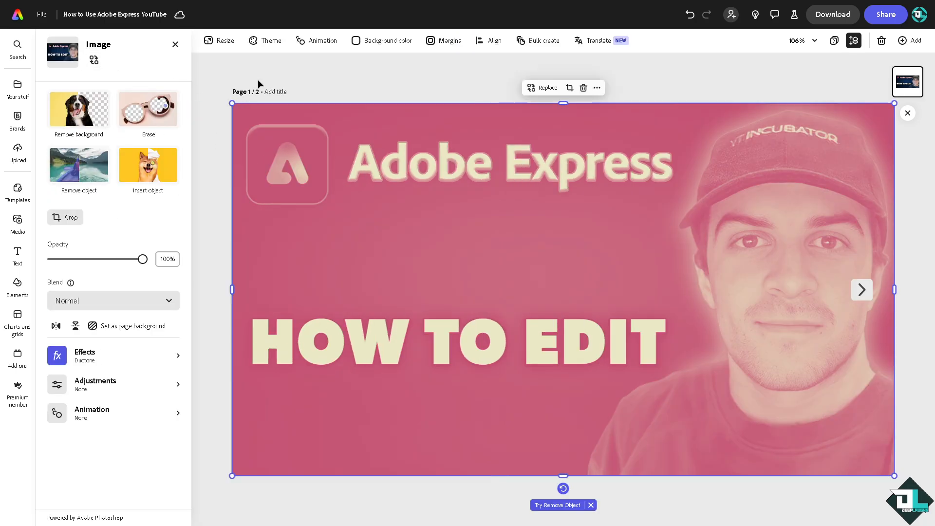
# Undo all the duotone effects applied to the image
pyautogui.hotkey('ctrl', 'z')
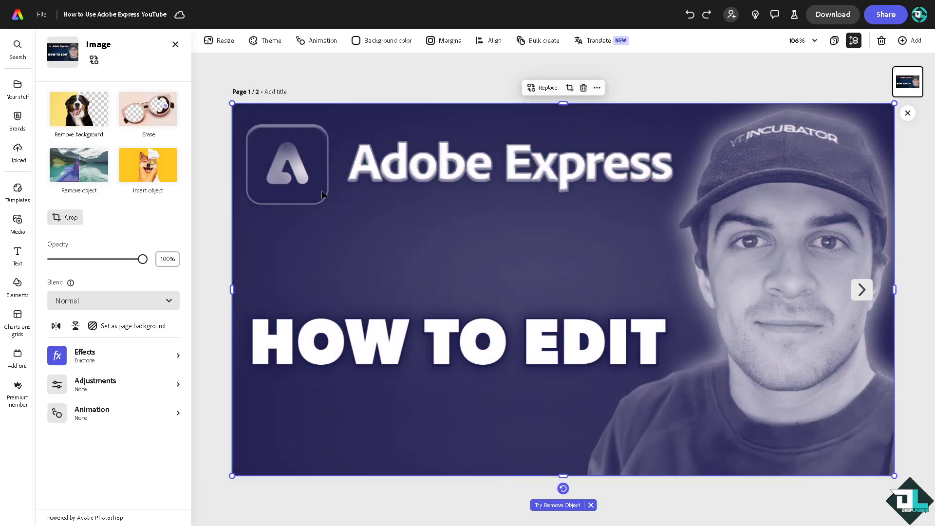
pyautogui.hotkey('ctrl', 'z')
pyautogui.hotkey('ctrl', 'z')
pyautogui.hotkey('ctrl', 'z')
pyautogui.hotkey('ctrl', 'z')
pyautogui.hotkey('ctrl', 'z')
pyautogui.hotkey('ctrl', 'z')
pyautogui.hotkey('ctrl', 'z')
pyautogui.hotkey('ctrl', 'z')
pyautogui.hotkey('ctrl', 'z')
pyautogui.hotkey('ctrl', 'z')
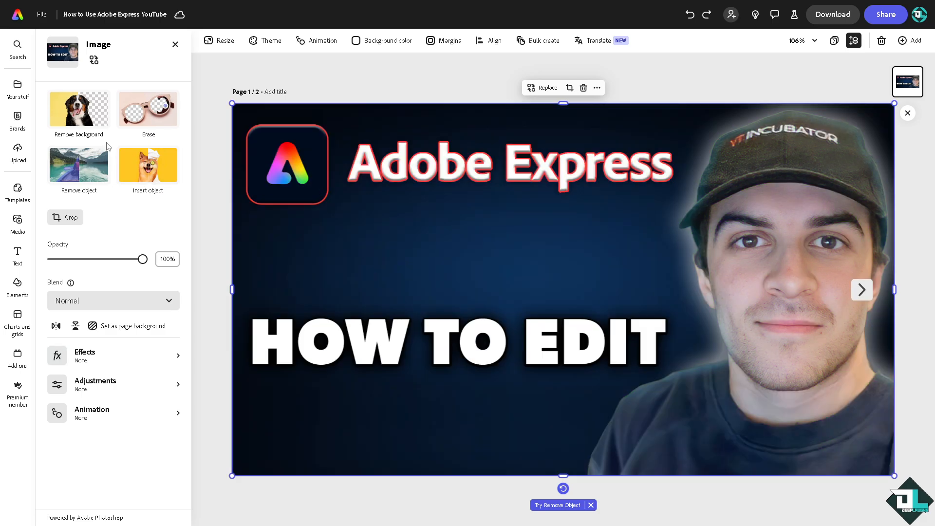
# Remove the background from the thumbnail image, keeping only the man in the cap
pyautogui.click(81, 111)
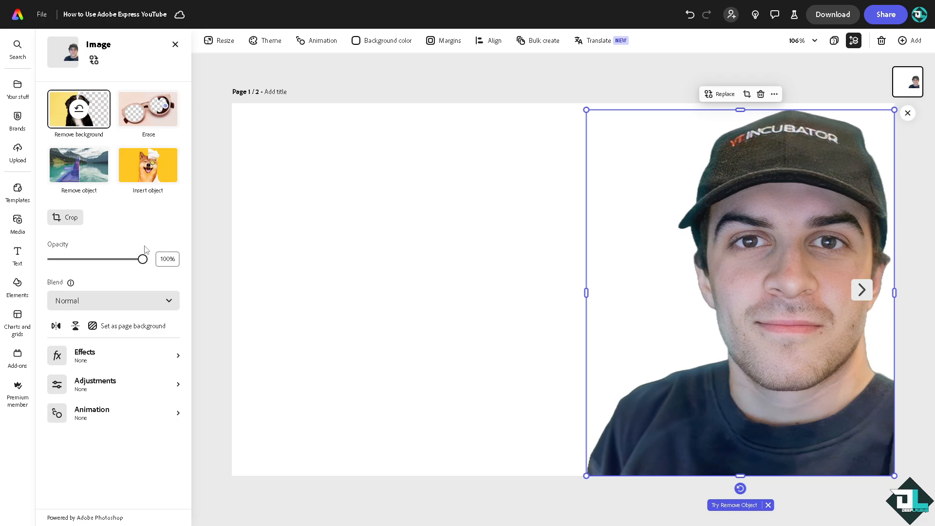
# Add the text "How to Edit in Adobe Express" at size 49 in the blank area beside the man
pyautogui.click(17, 254)
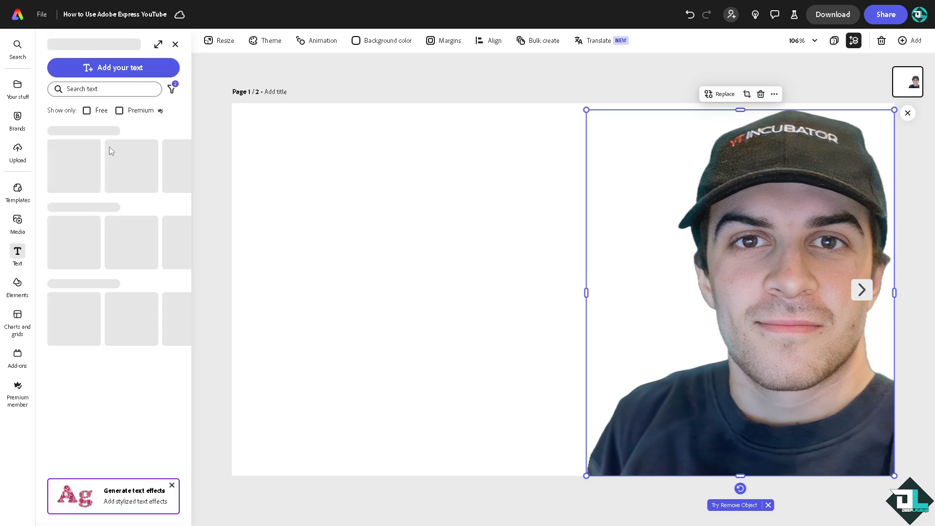
pyautogui.click(119, 67)
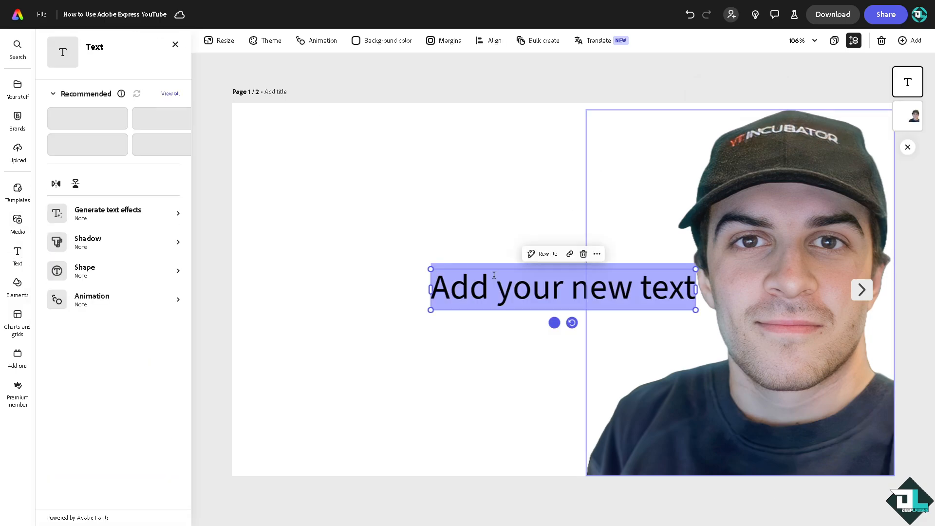
pyautogui.click(494, 275)
pyautogui.hotkey('ctrl', 'a')
pyautogui.write('How to Edit in Adobe Express')
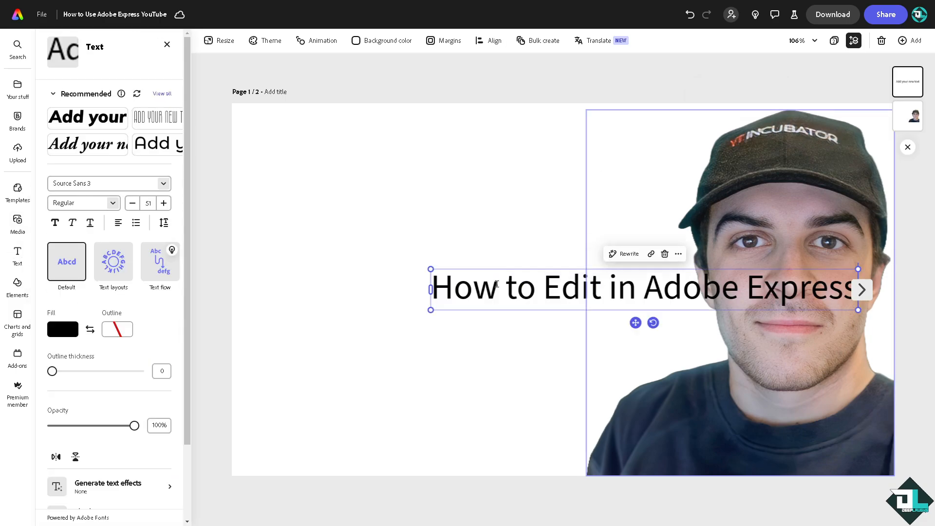
pyautogui.moveTo(515, 294); pyautogui.dragTo(341, 231)
pyautogui.moveTo(686, 250); pyautogui.dragTo(666, 249)
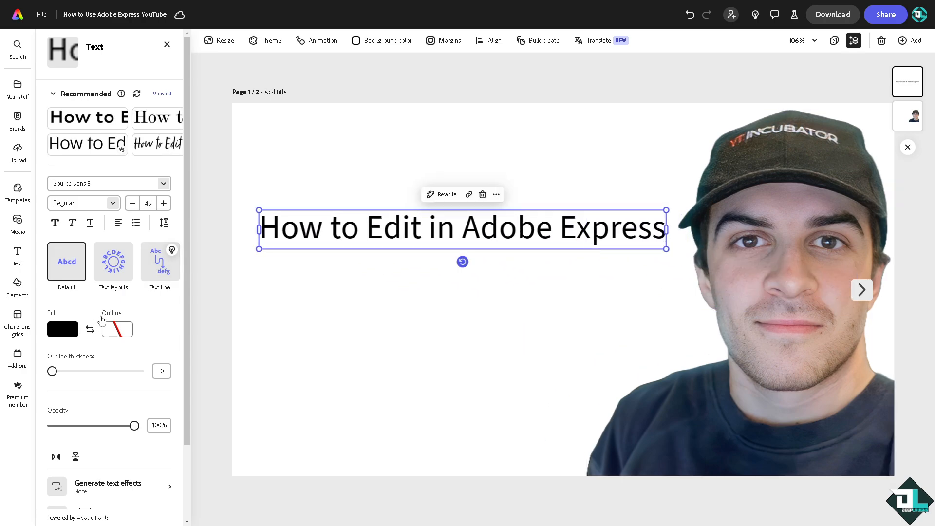
# Set the heading text's fill to the recommended dark green
pyautogui.click(68, 334)
pyautogui.click(100, 349)
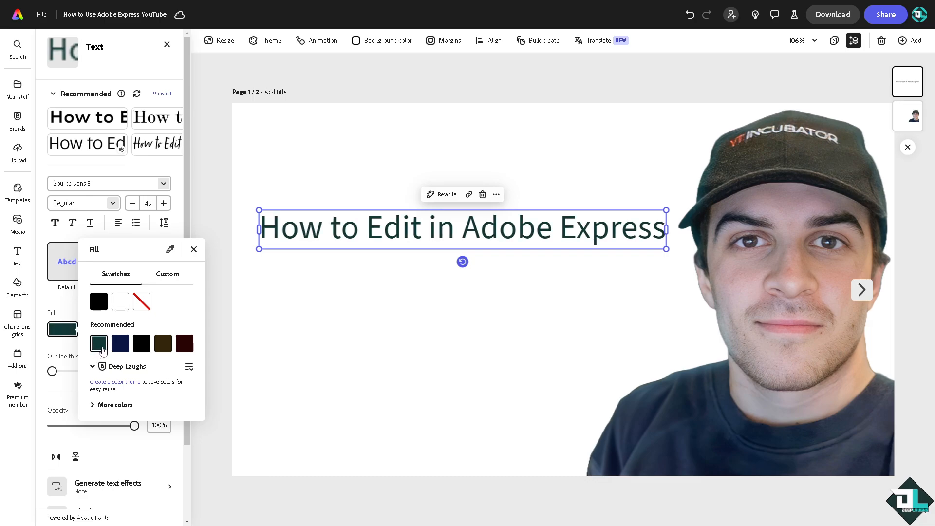
# Set the heading text's fill to the recommended dark navy and add a thickened magenta outline from the extended colors
pyautogui.click(120, 345)
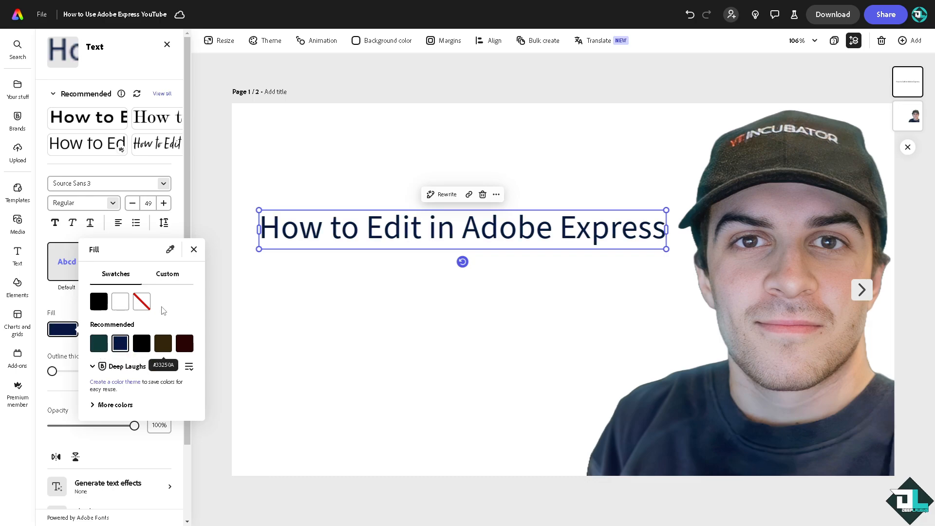
pyautogui.click(194, 249)
pyautogui.click(114, 333)
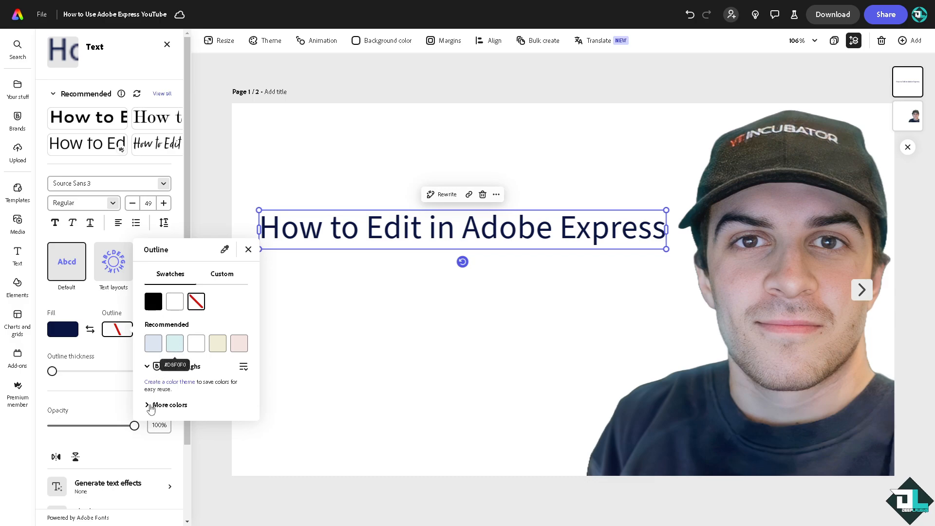
pyautogui.click(155, 405)
pyautogui.click(217, 466)
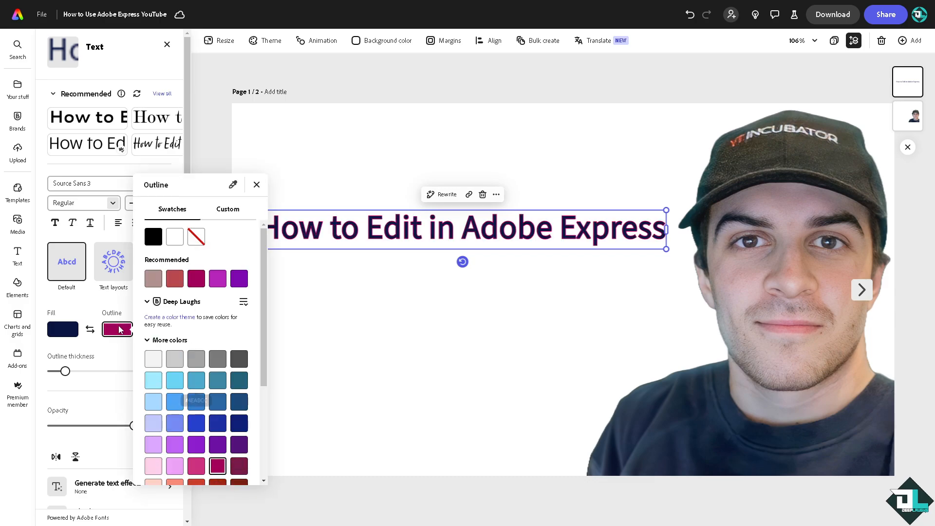
pyautogui.moveTo(65, 371)
pyautogui.mouseDown()
pyautogui.moveTo(103, 372)
pyautogui.moveTo(75, 371)
pyautogui.mouseUp()
pyautogui.click(452, 347)
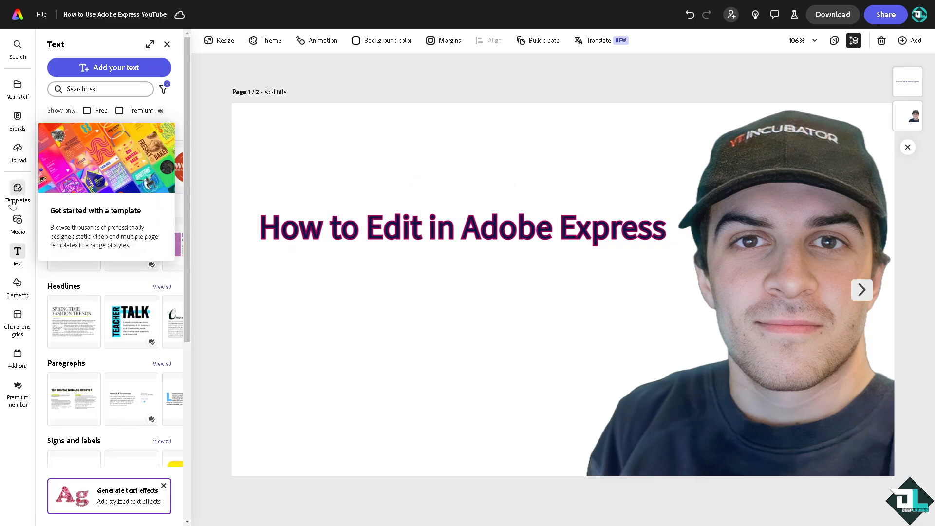
# Add the pink makeup flat-lay from the Beauty and fashion backgrounds as the page background
pyautogui.click(18, 285)
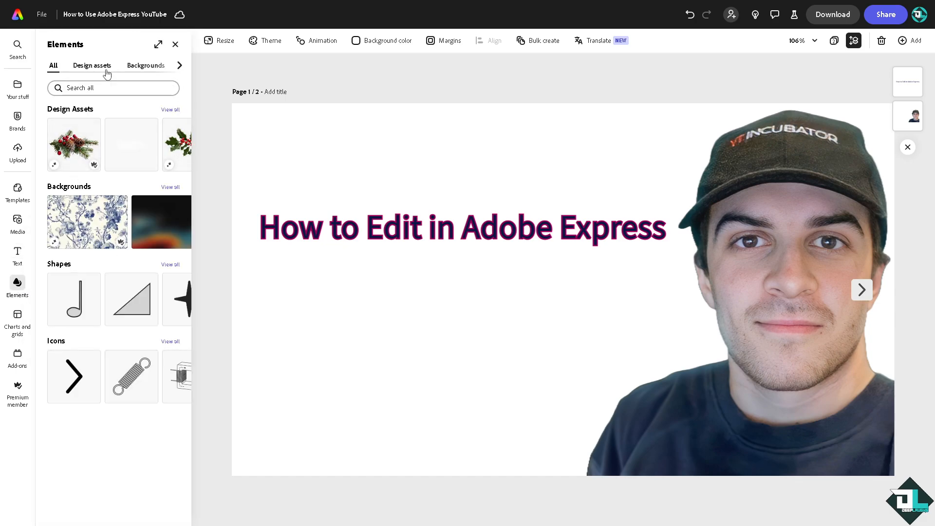
pyautogui.click(147, 66)
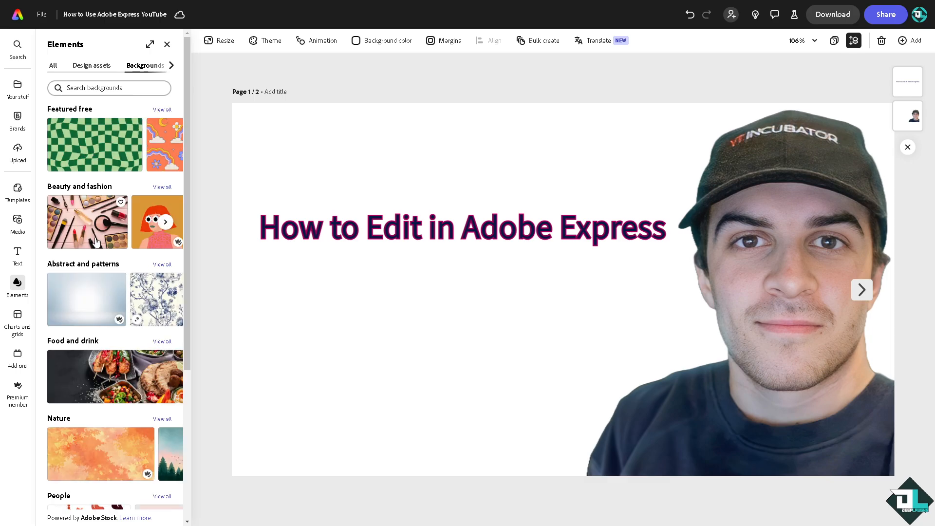
pyautogui.click(86, 228)
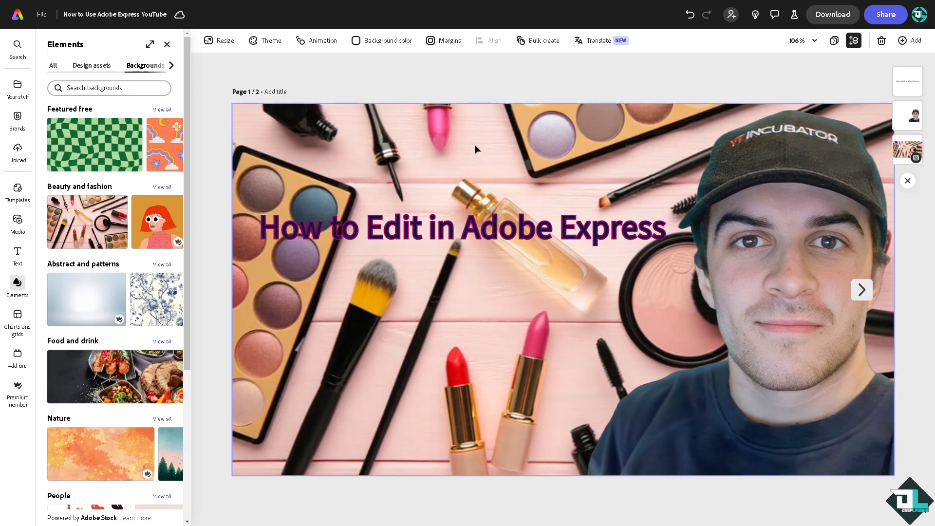
pyautogui.rightClick(421, 144)
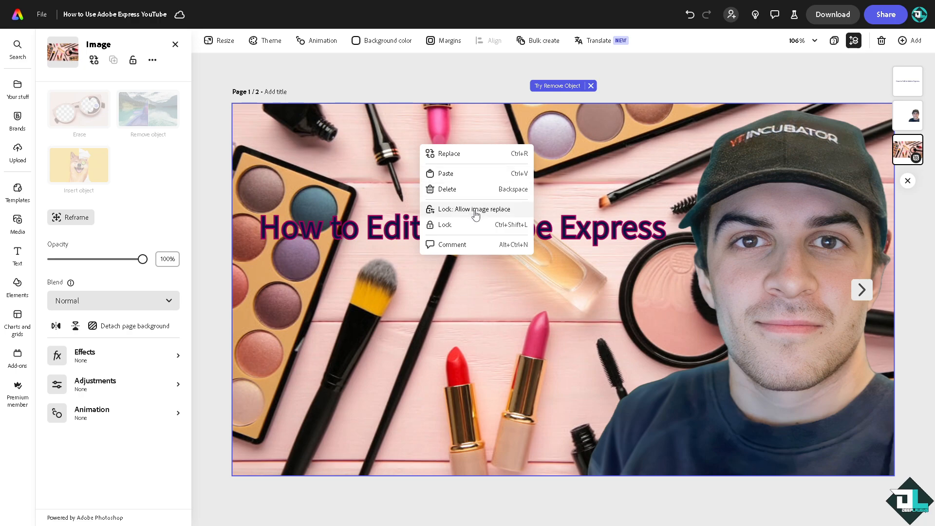
pyautogui.click(287, 194)
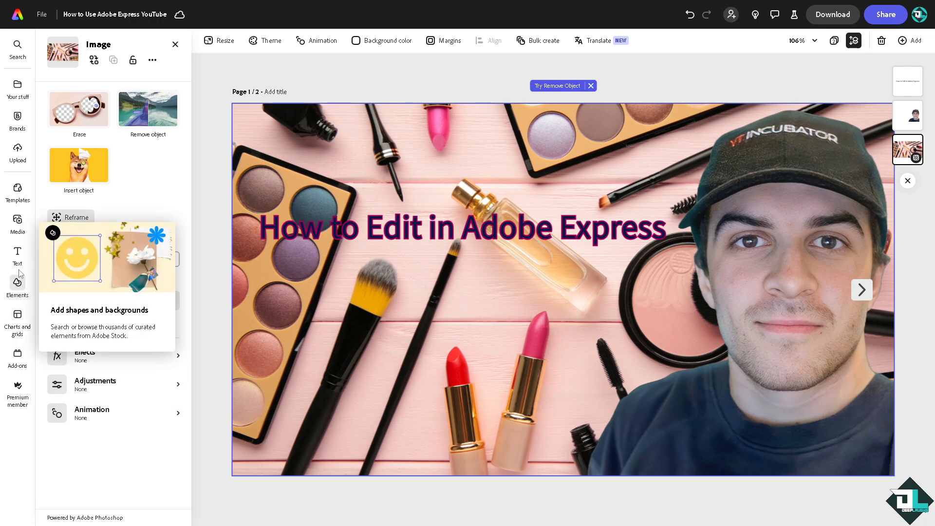
# Insert the featured free chihuahua video and size it to fill the page's lower-left area below the heading
pyautogui.click(18, 221)
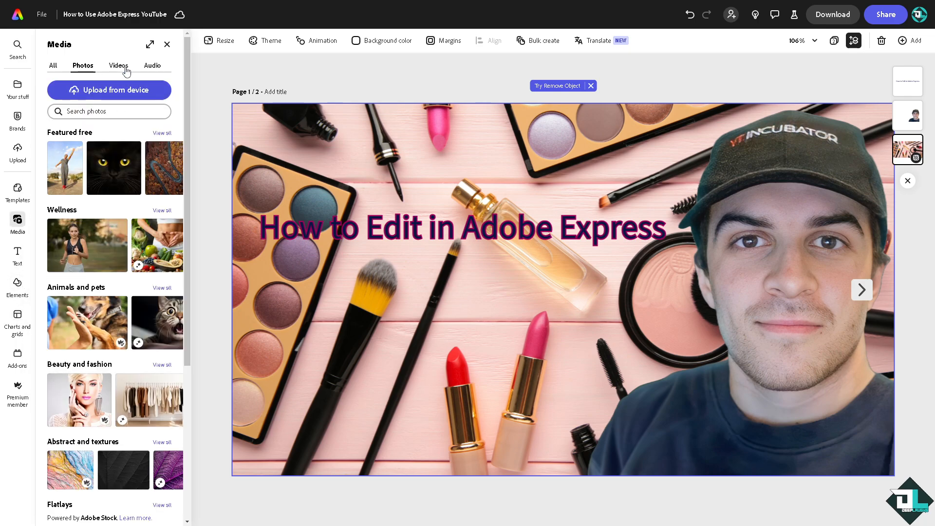
pyautogui.click(124, 70)
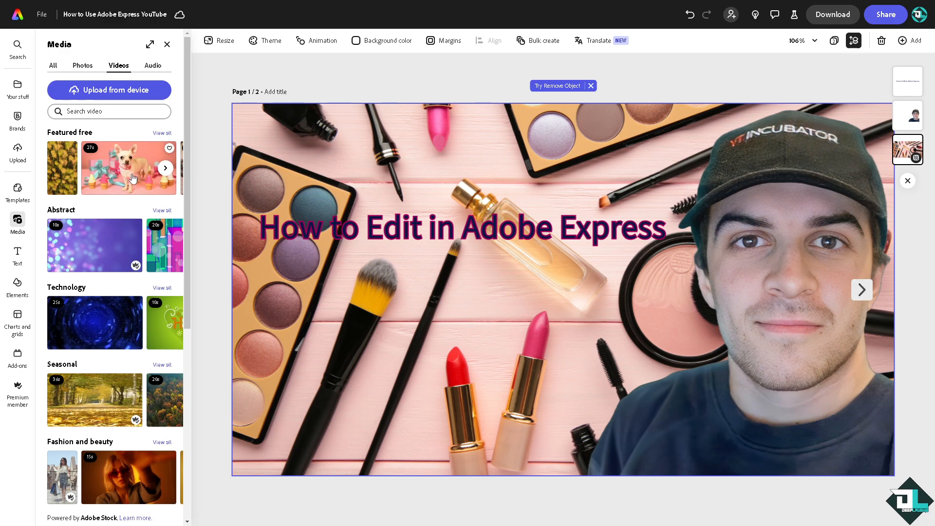
pyautogui.click(138, 181)
pyautogui.moveTo(429, 154); pyautogui.dragTo(472, 362)
pyautogui.moveTo(494, 412); pyautogui.dragTo(550, 463)
pyautogui.moveTo(438, 295); pyautogui.dragTo(437, 324)
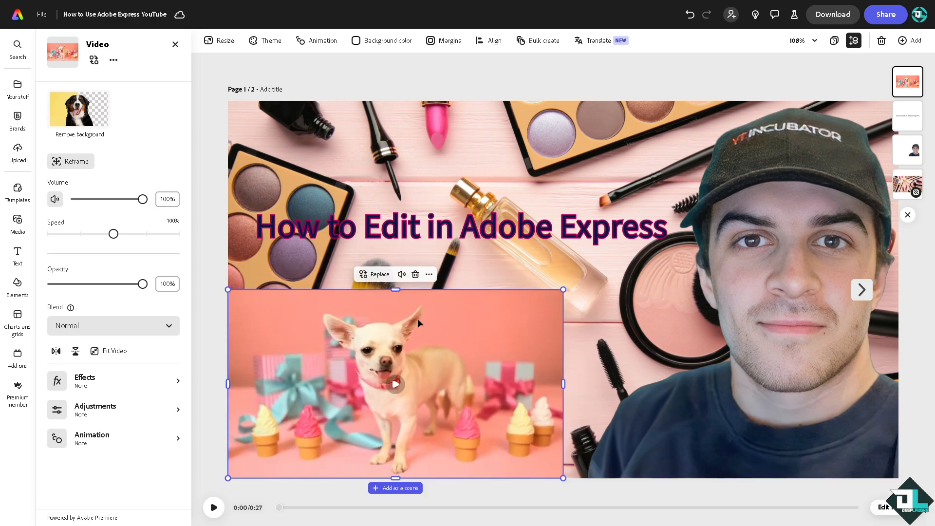
# Open the timeline and trim the scene's end so it lasts about 13.8 s
pyautogui.click(891, 509)
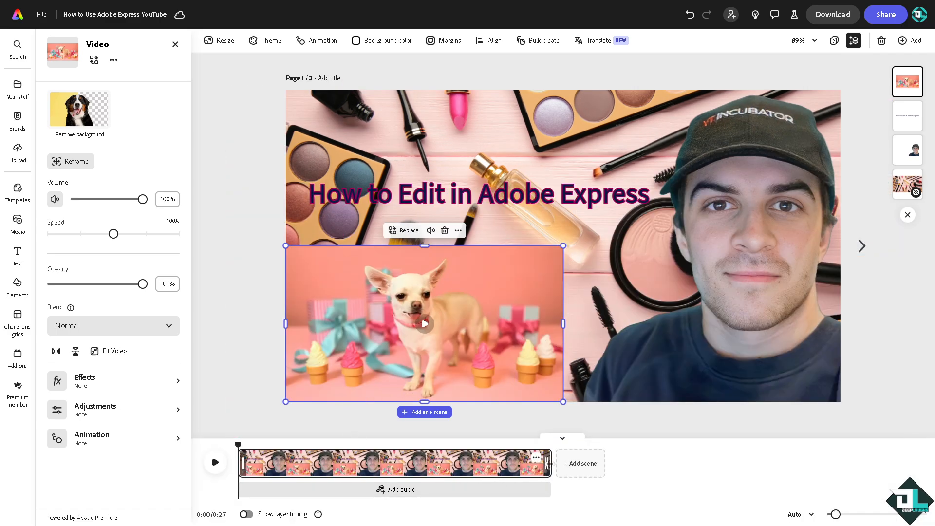
pyautogui.moveTo(547, 462); pyautogui.dragTo(546, 464)
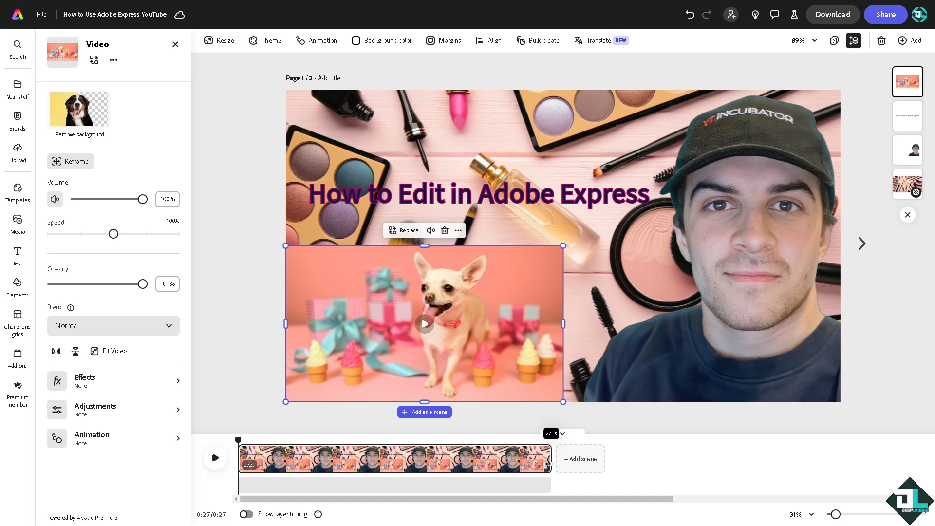
pyautogui.moveTo(546, 463); pyautogui.dragTo(393, 460)
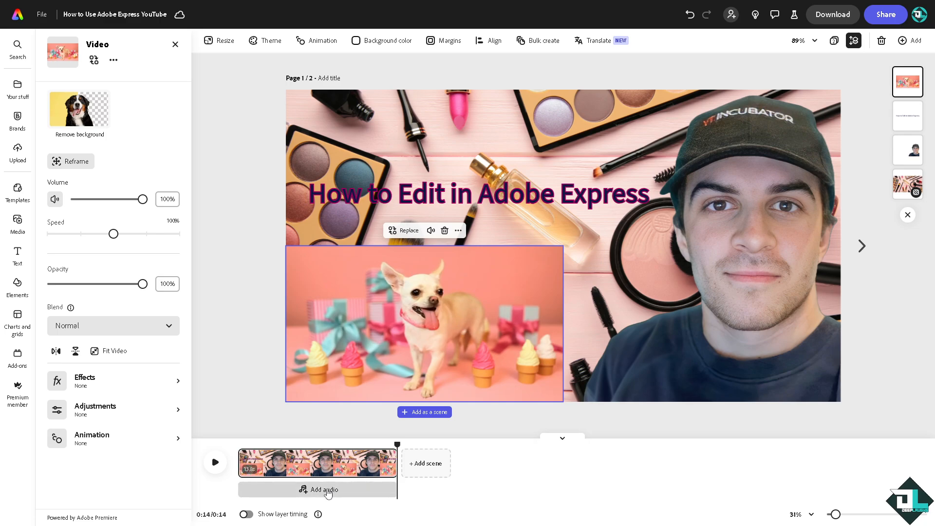
# Add the Dangerous Plains loop as the scene's audio track and turn on layer timing
pyautogui.click(325, 491)
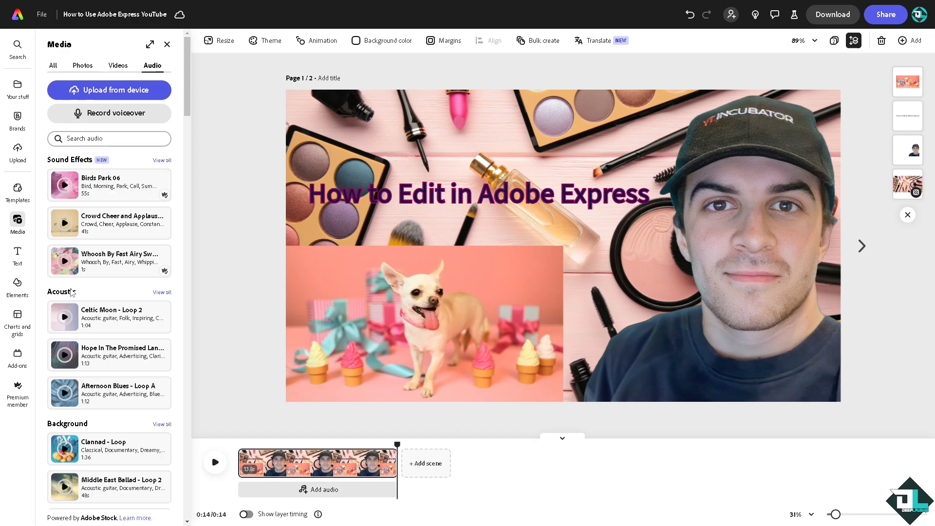
pyautogui.scroll(-3, 88, 322)
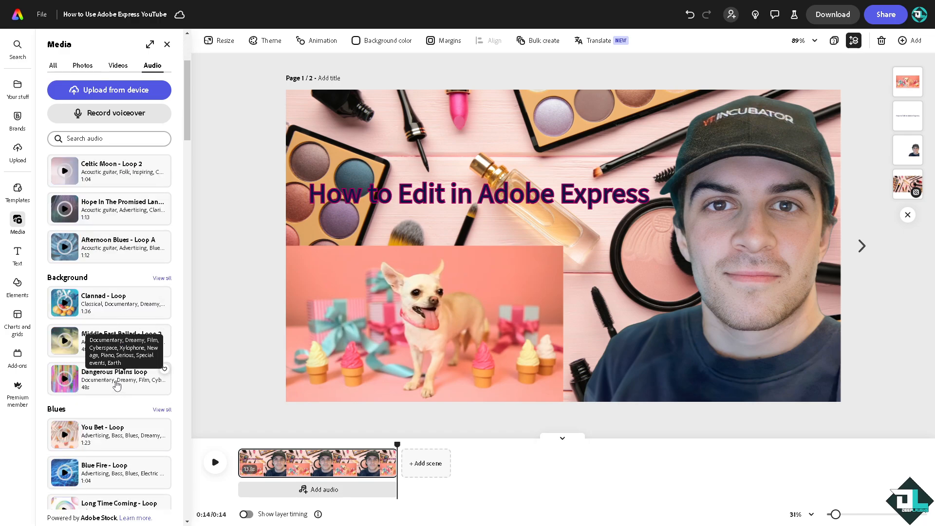
pyautogui.click(117, 384)
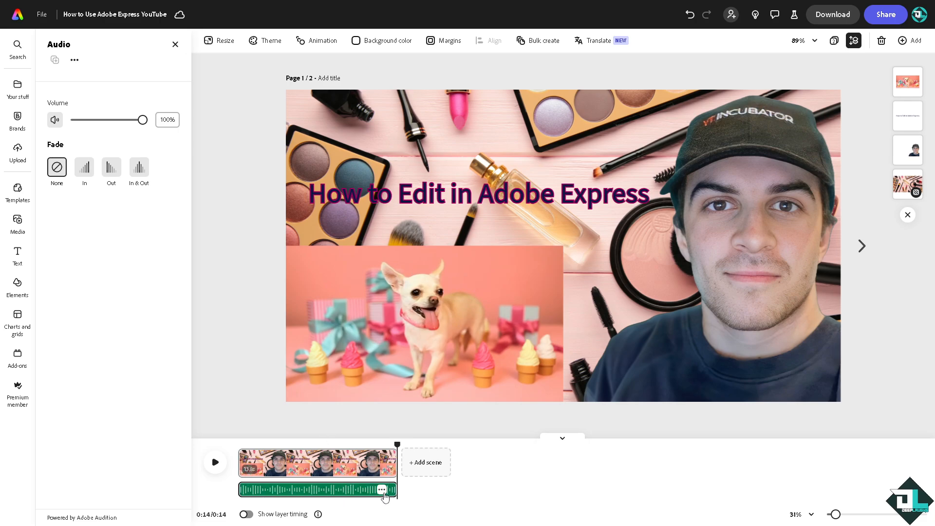
pyautogui.click(381, 490)
pyautogui.click(464, 492)
pyautogui.moveTo(392, 489)
pyautogui.mouseDown()
pyautogui.moveTo(313, 490)
pyautogui.moveTo(392, 489)
pyautogui.mouseUp()
pyautogui.click(247, 514)
# Animate the chihuahua video with Bungee as its In animation and Spin as its Out animation
pyautogui.click(382, 337)
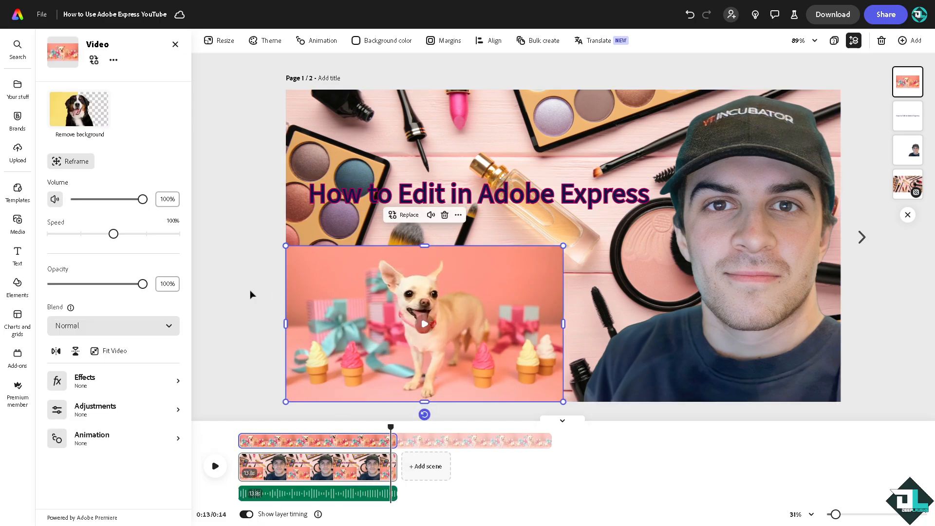
pyautogui.click(132, 445)
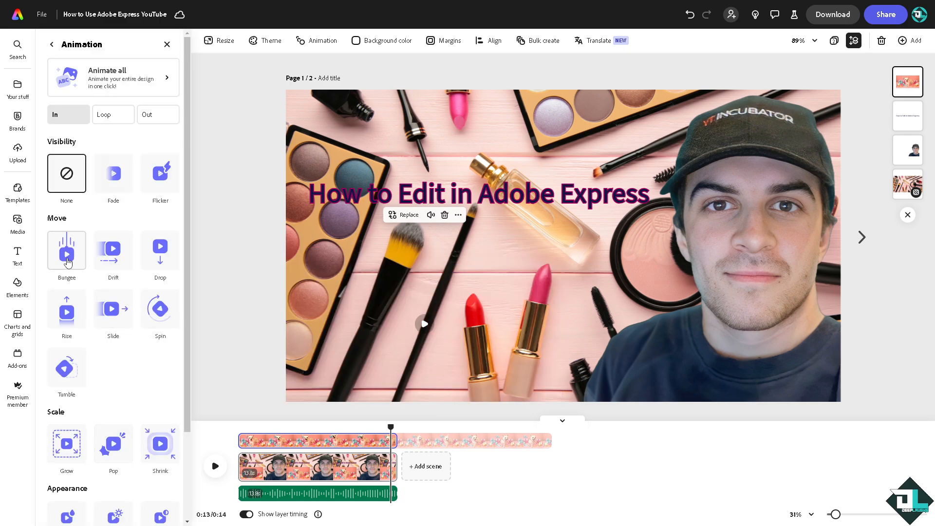
pyautogui.click(67, 258)
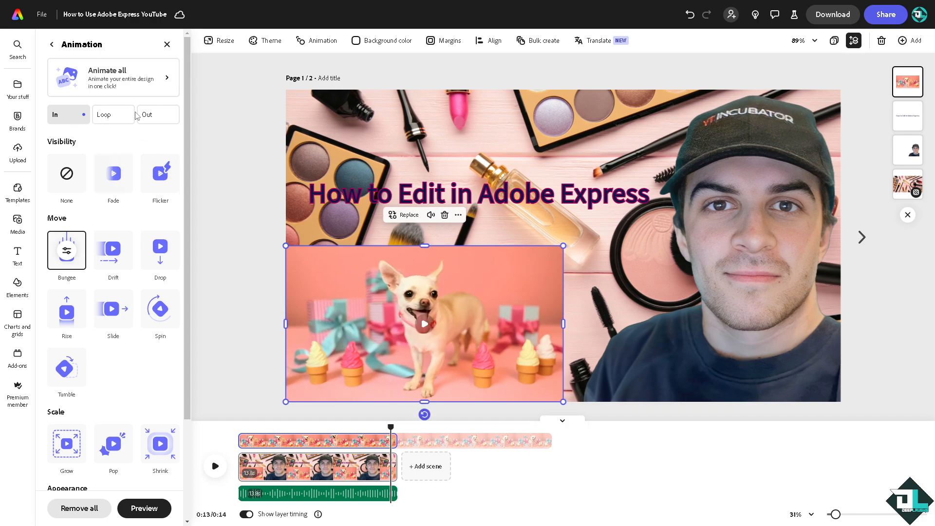
pyautogui.click(158, 117)
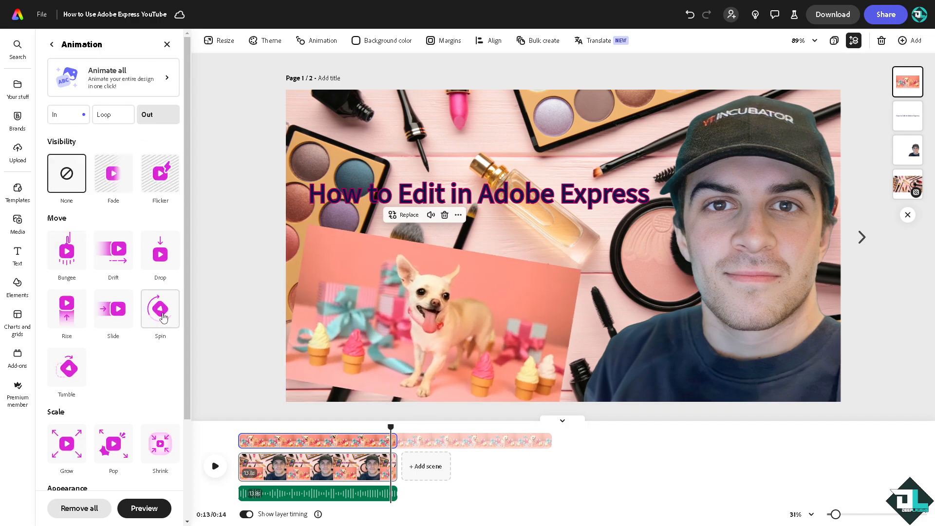
pyautogui.click(162, 315)
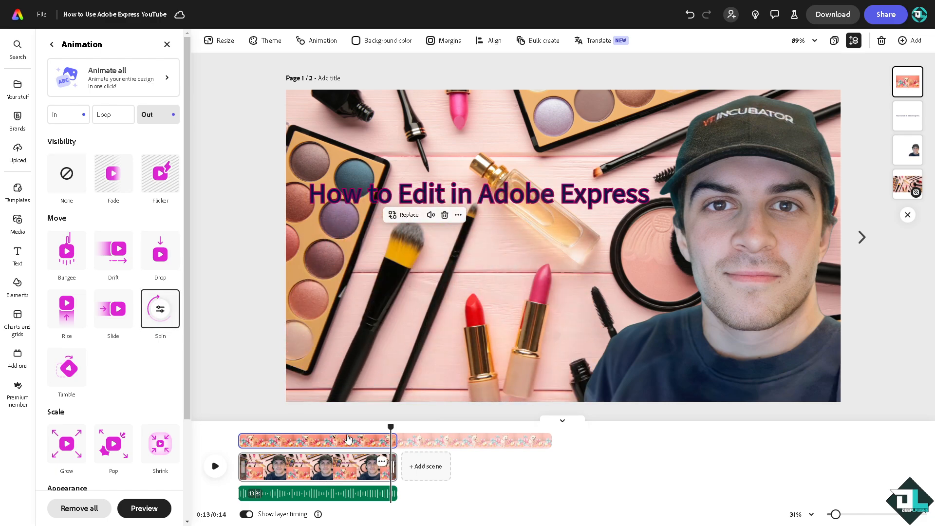
# Animate the image of the man in the cap with Drop for In and Tumble for Out
pyautogui.click(721, 225)
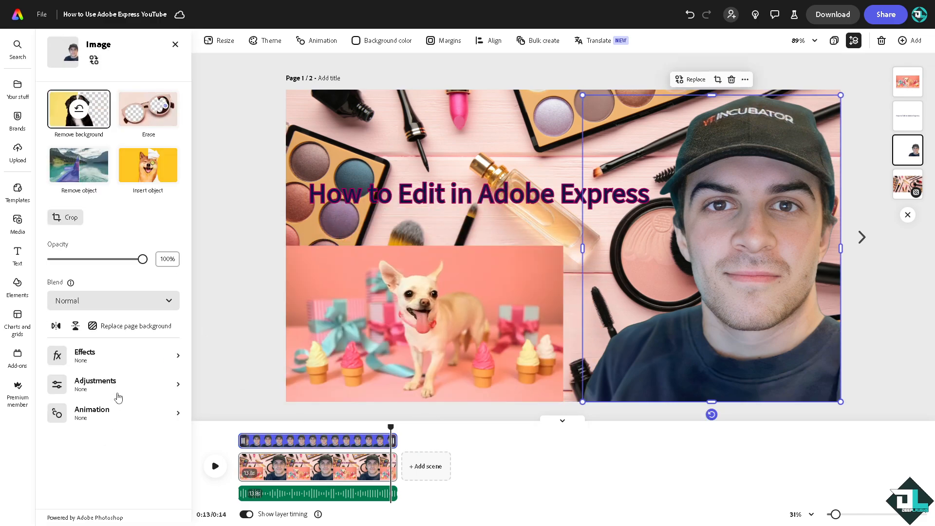
pyautogui.click(115, 418)
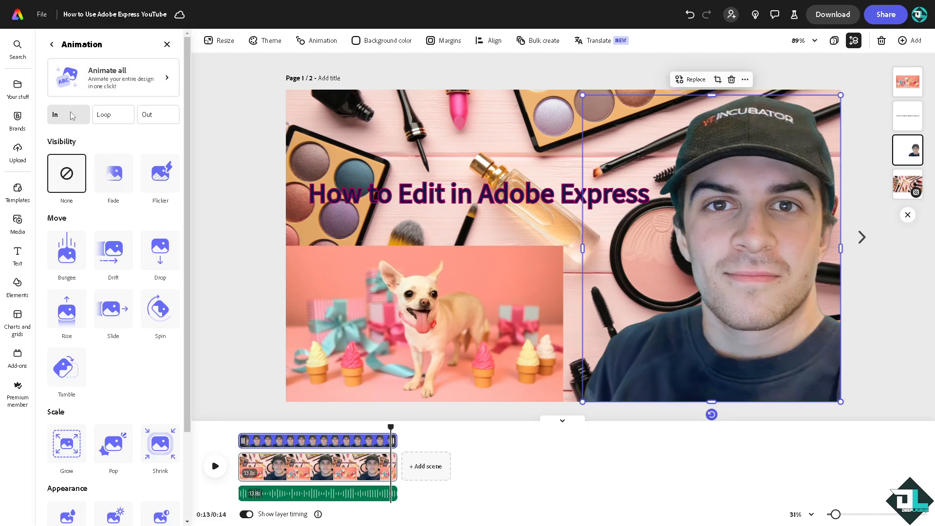
pyautogui.click(160, 251)
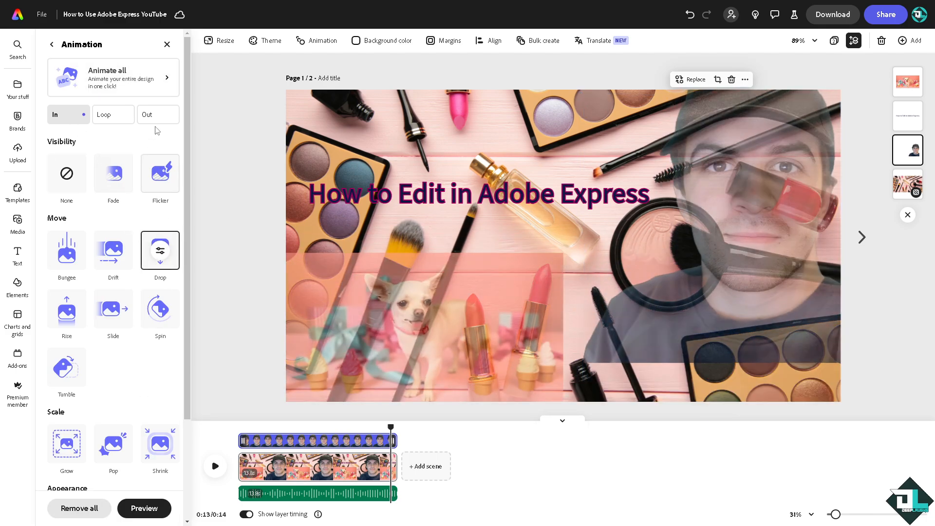
pyautogui.click(159, 117)
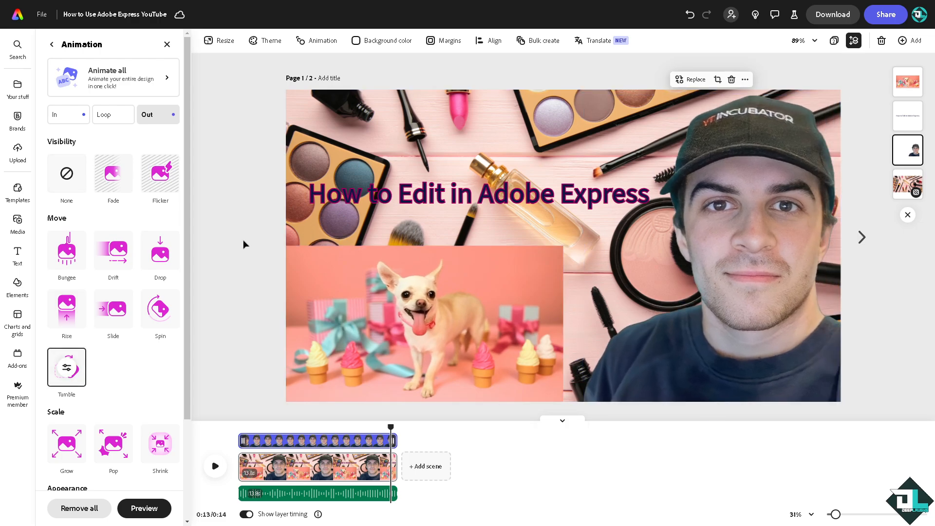
pyautogui.click(417, 84)
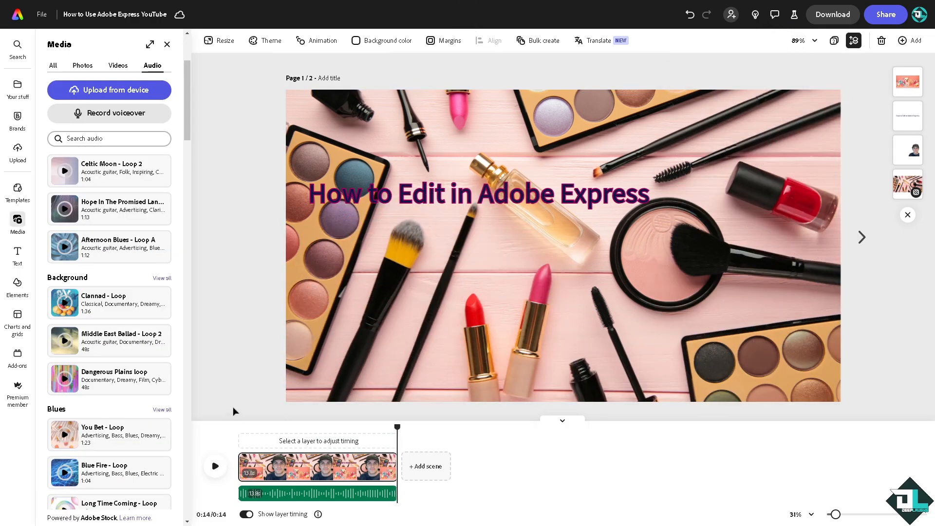
# Preview the animated scene by playing it from near its start
pyautogui.moveTo(395, 425); pyautogui.dragTo(246, 427)
pyautogui.click(215, 466)
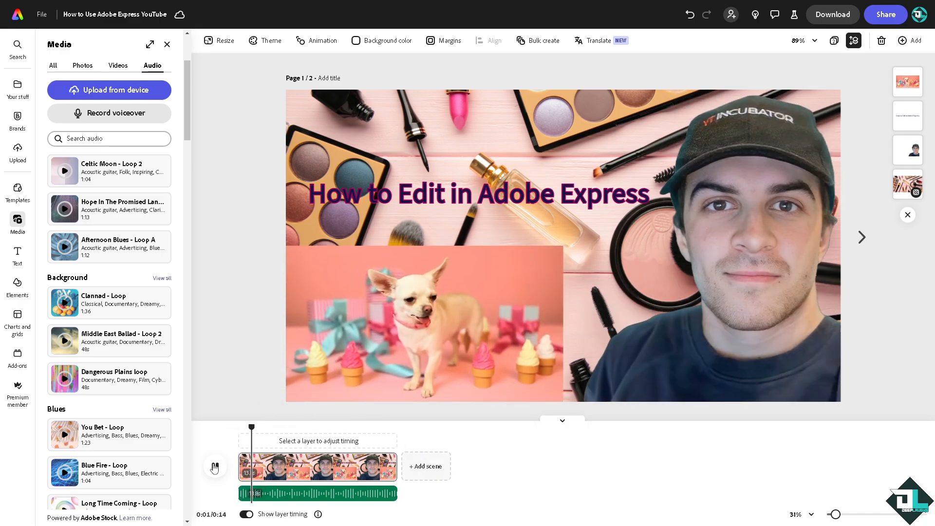
pyautogui.click(235, 292)
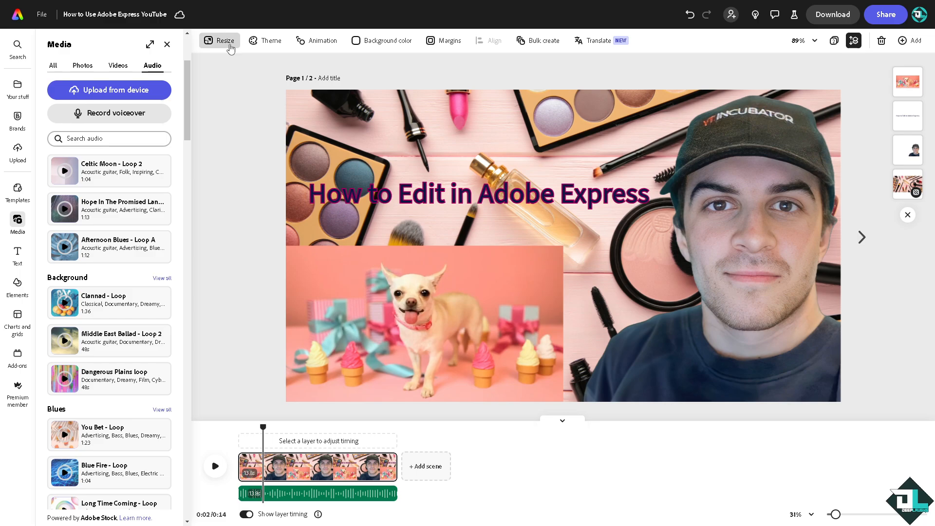
# Create a resized duplicate of the page as an Instagram square post, 1,080 x 1,080 px
pyautogui.click(225, 43)
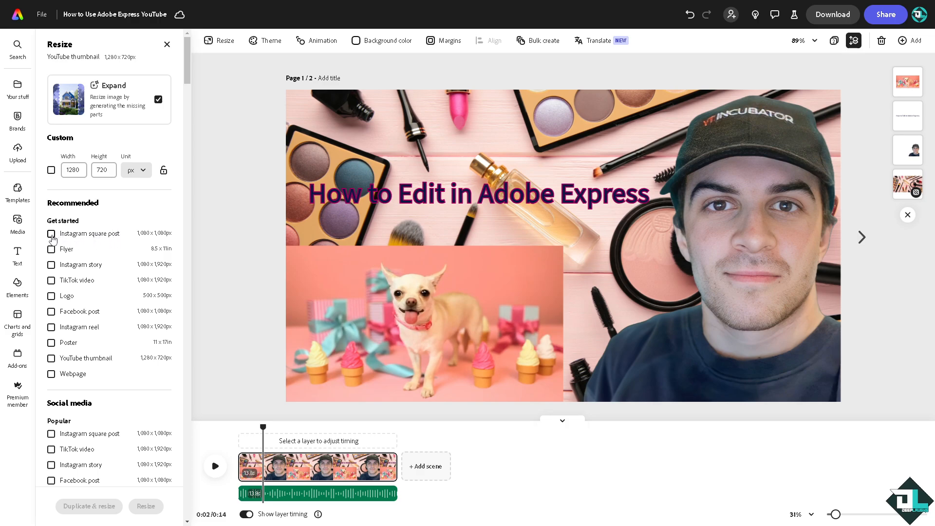
pyautogui.click(51, 234)
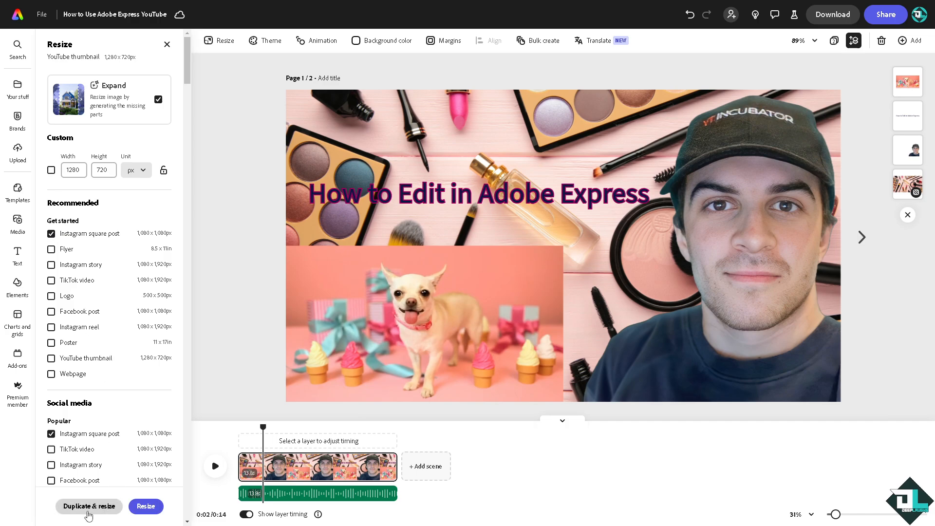
pyautogui.click(86, 506)
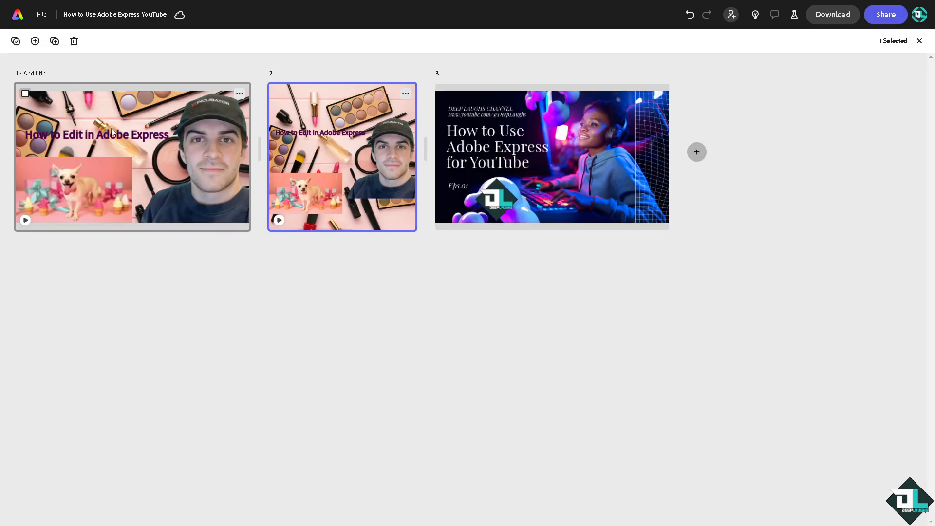
# Delete the third page, which holds the "How to Use Adobe Express for YouTube" thumbnail
pyautogui.click(659, 94)
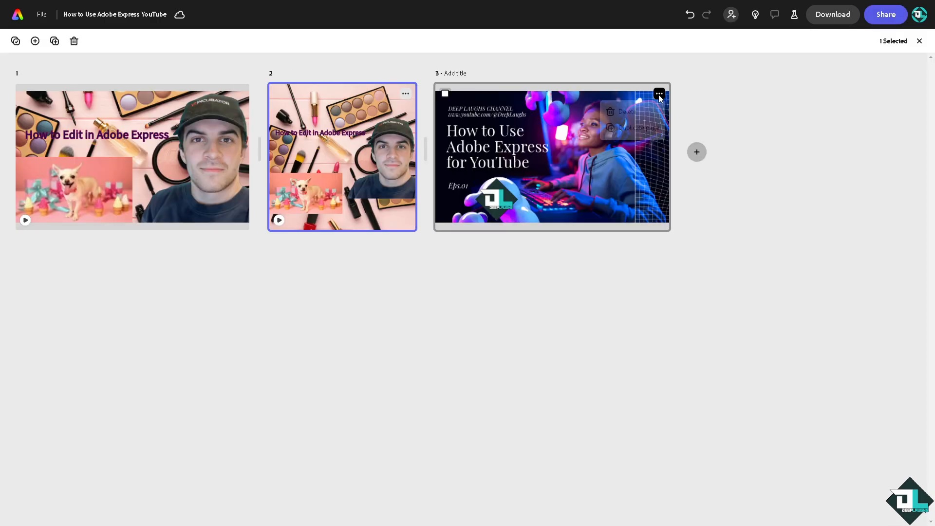
pyautogui.click(634, 115)
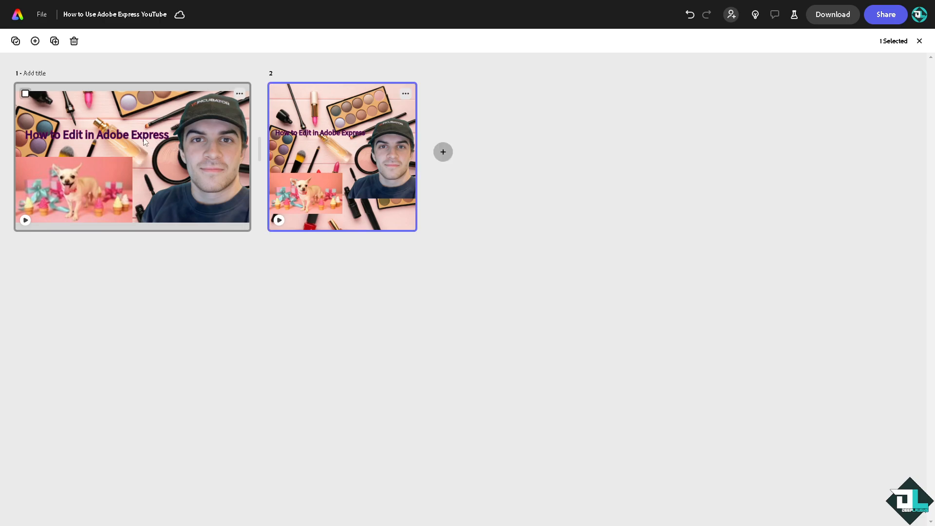
# Review the download options and available file formats for the first page, and close them without downloading
pyautogui.click(200, 140)
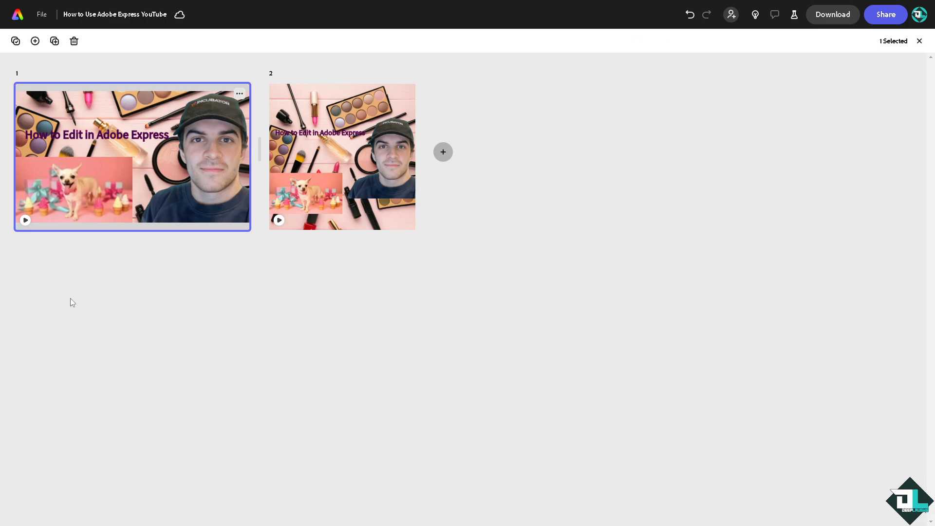
pyautogui.click(828, 20)
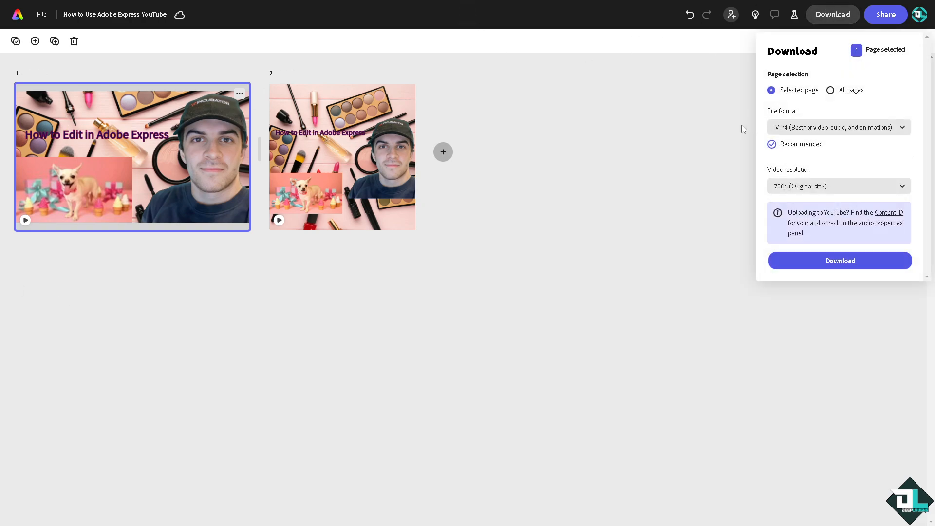
pyautogui.click(831, 128)
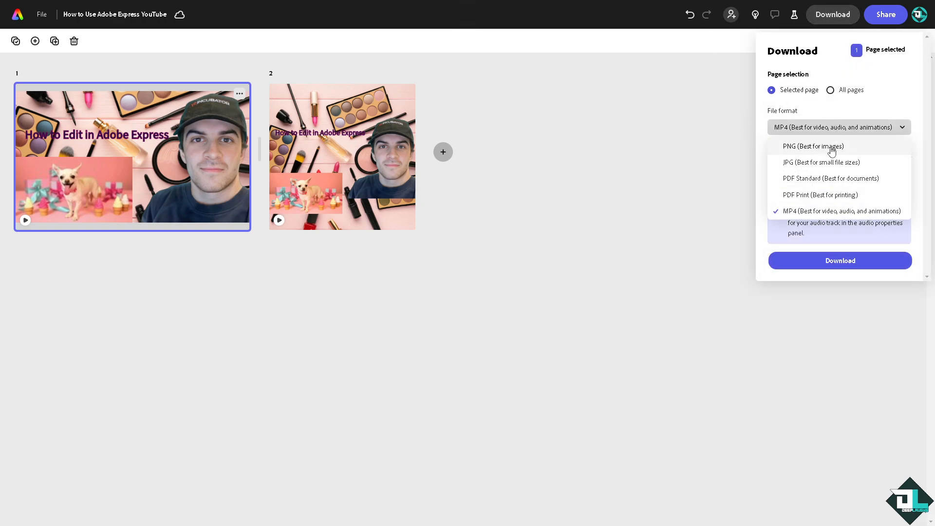
pyautogui.click(652, 171)
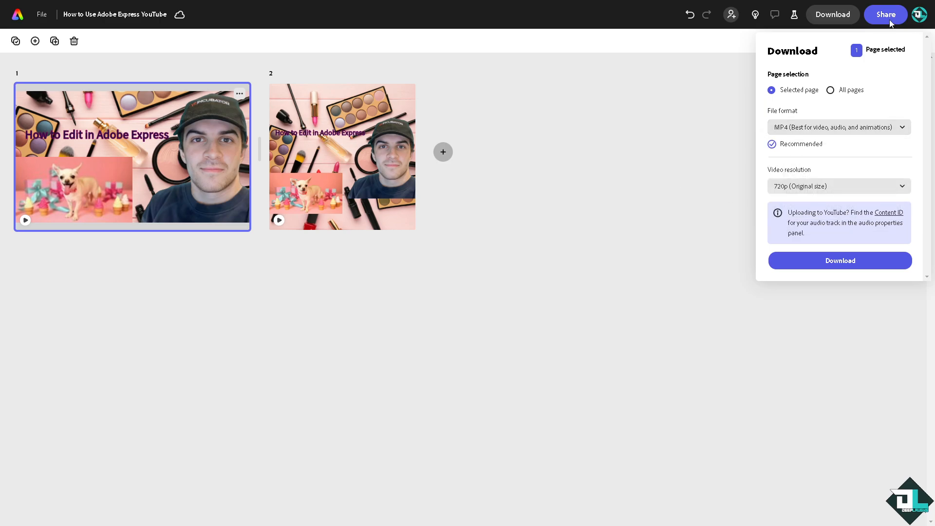
pyautogui.click(586, 92)
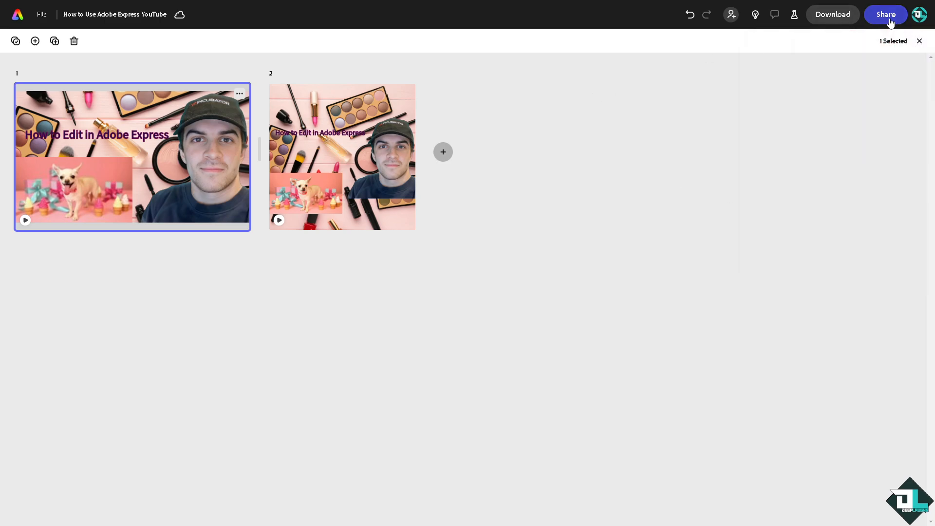
# Copy the project's share link with access set to Anyone with the link, and check the Save to cloud destinations
pyautogui.click(888, 20)
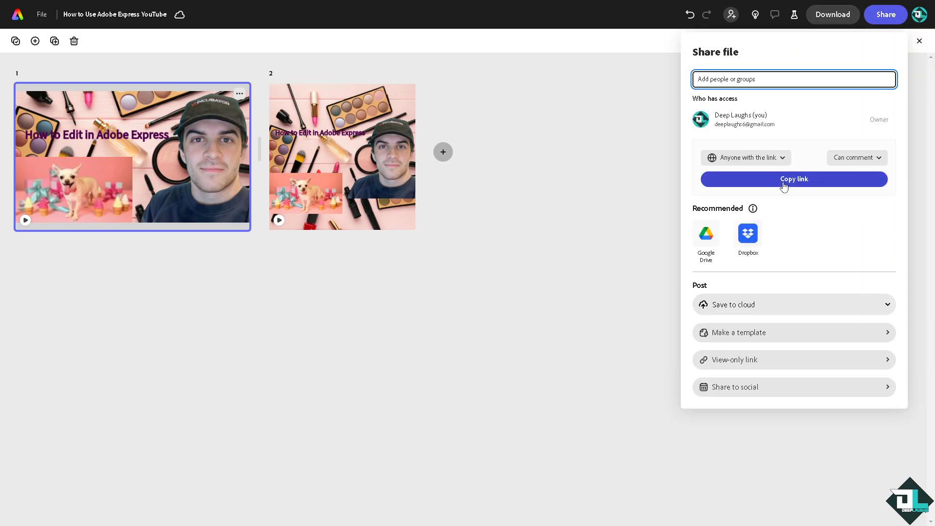
pyautogui.click(784, 180)
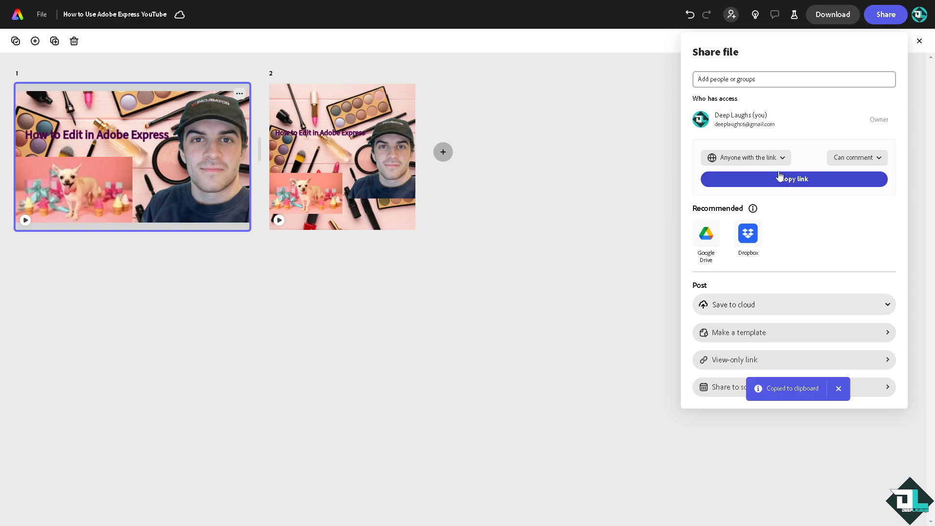
pyautogui.click(779, 158)
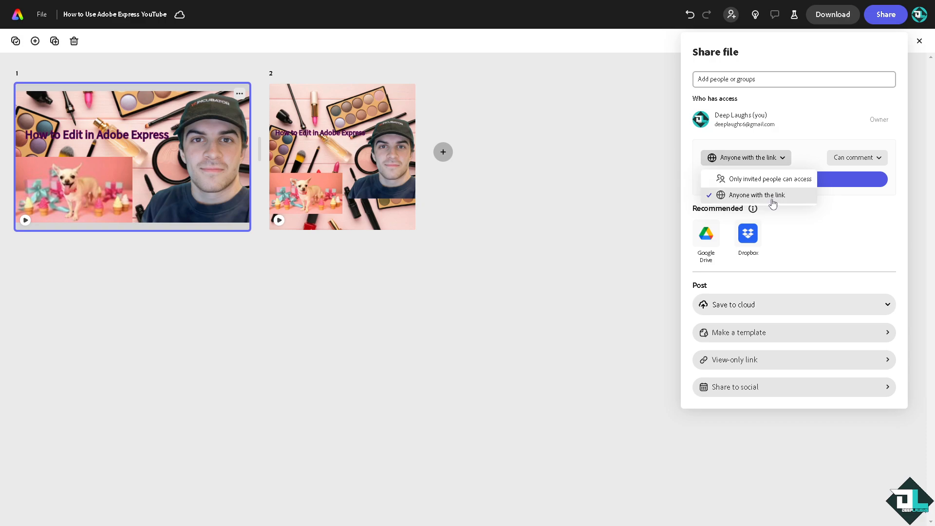
pyautogui.click(773, 199)
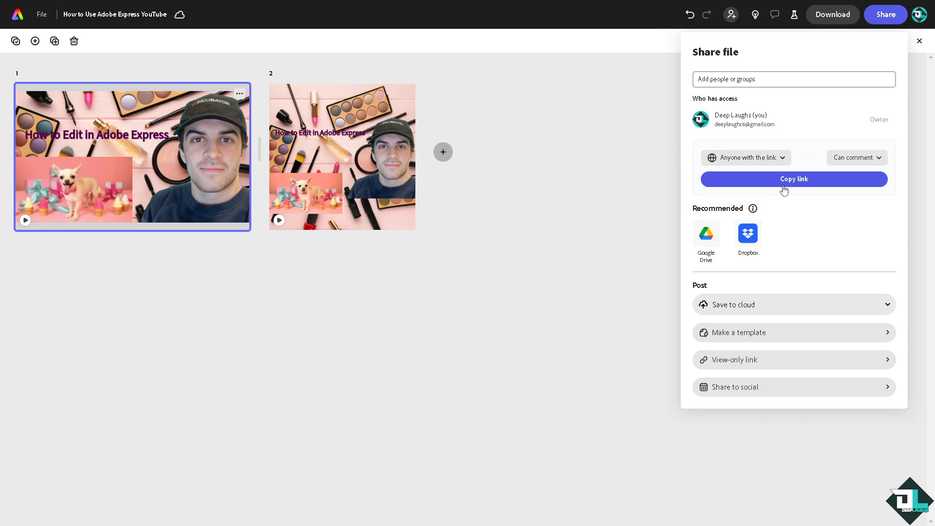
pyautogui.click(786, 311)
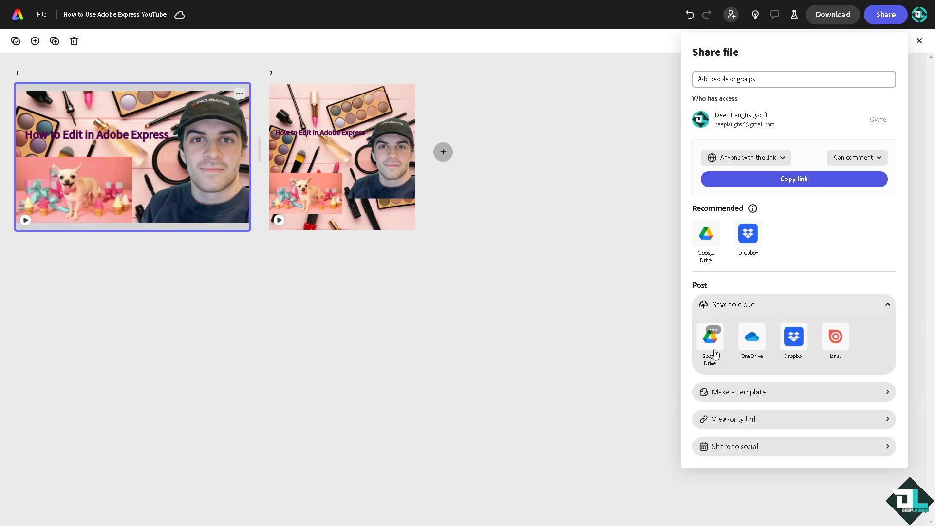
pyautogui.click(497, 268)
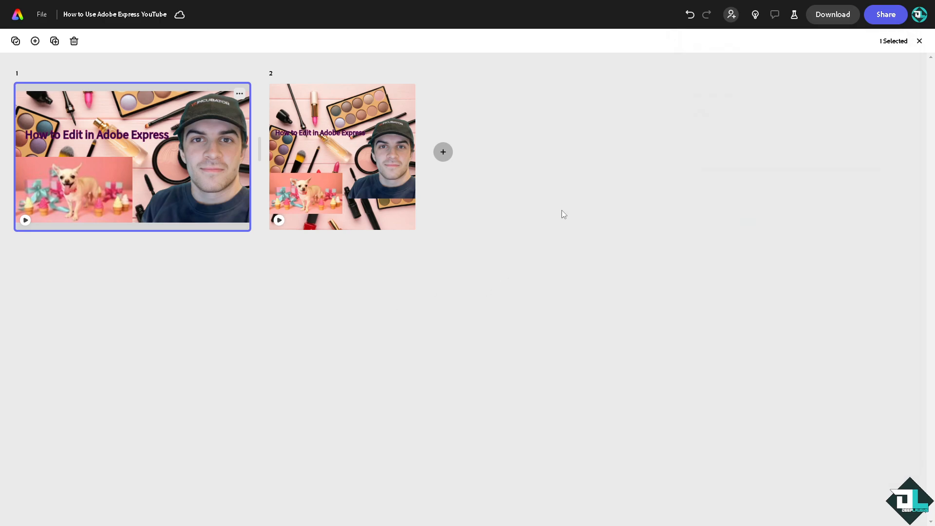
# Open the first page for editing and show the project's comments
pyautogui.doubleClick(170, 147)
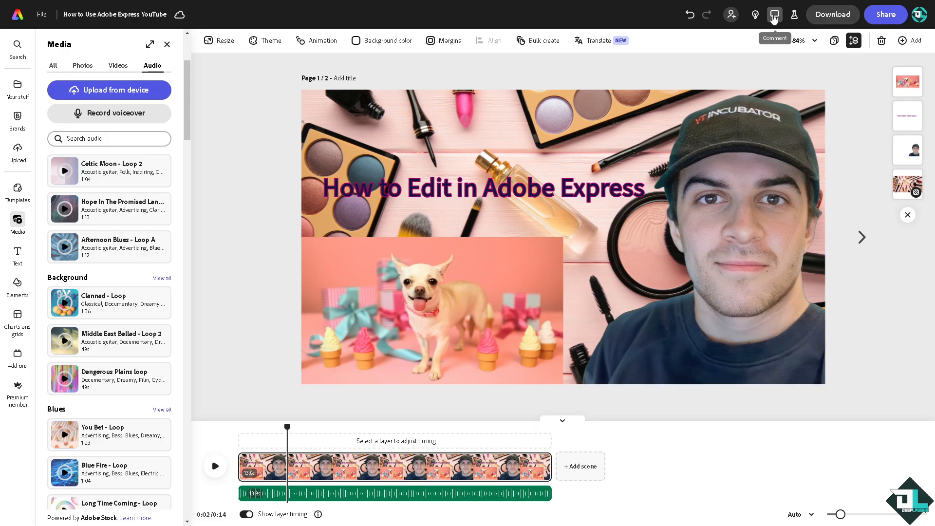
pyautogui.click(774, 14)
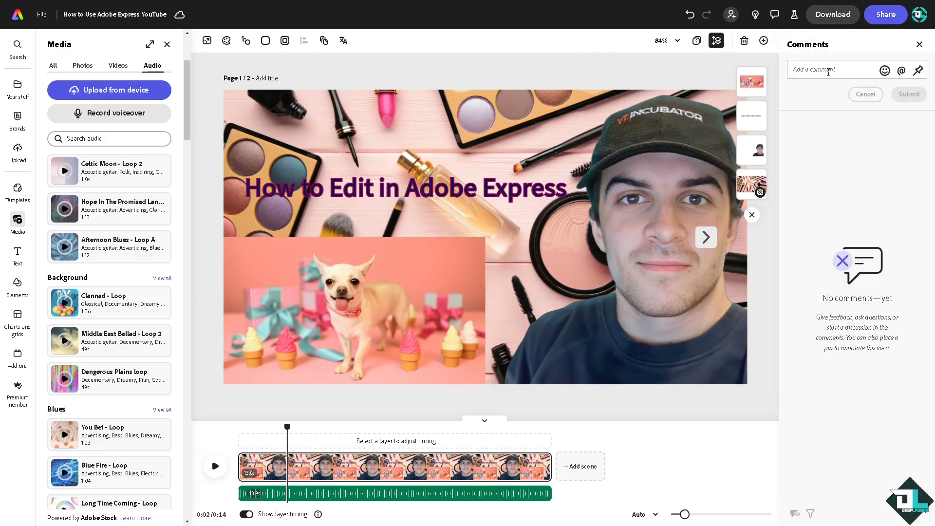
pyautogui.click(828, 70)
pyautogui.hotkey('ctrl', 'v')
pyautogui.hotkey('ctrl', 'a')
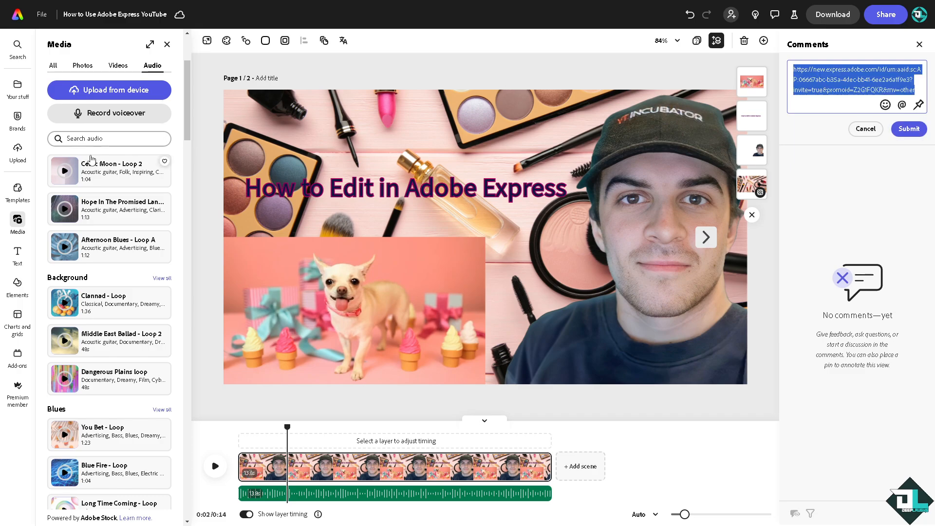
pyautogui.press('BackSpace')
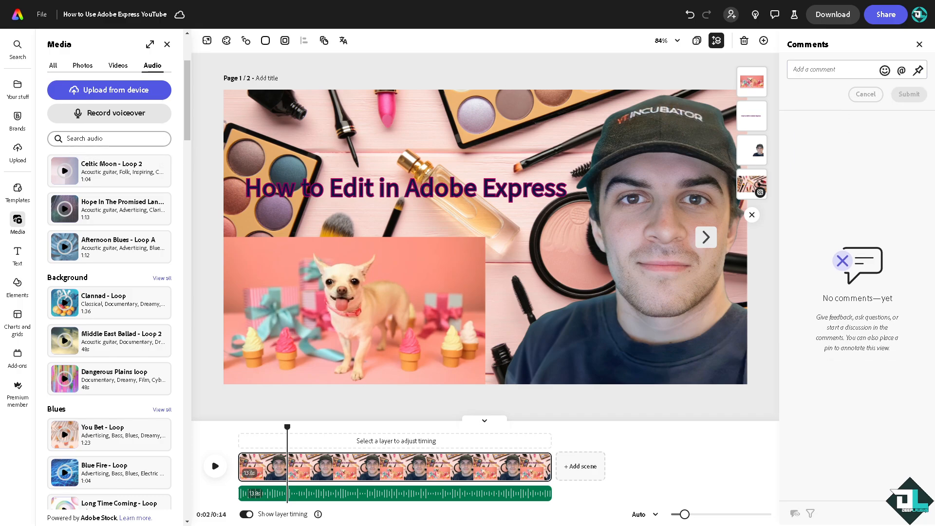
# Post the comment "How to Edit in Adobe Express" on page 1
pyautogui.click(804, 74)
pyautogui.write('How to Edit in Adobe Express')
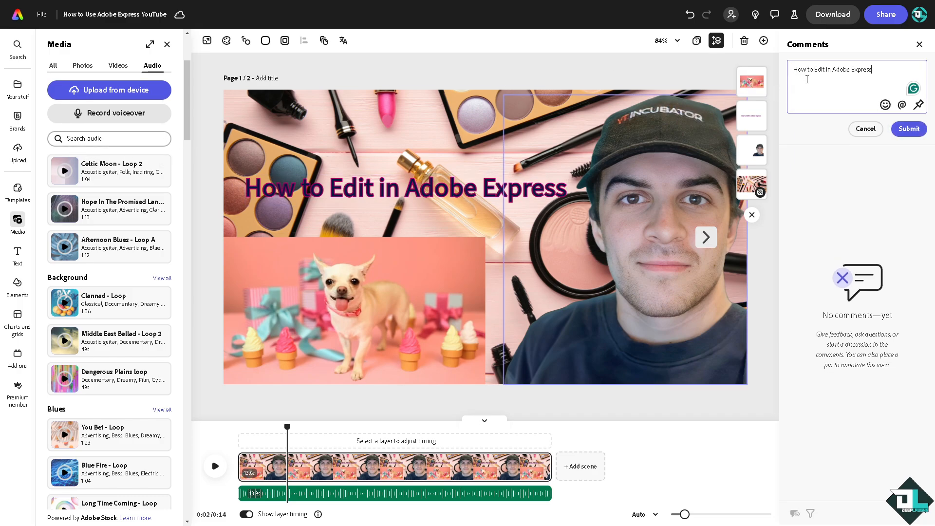
pyautogui.click(912, 132)
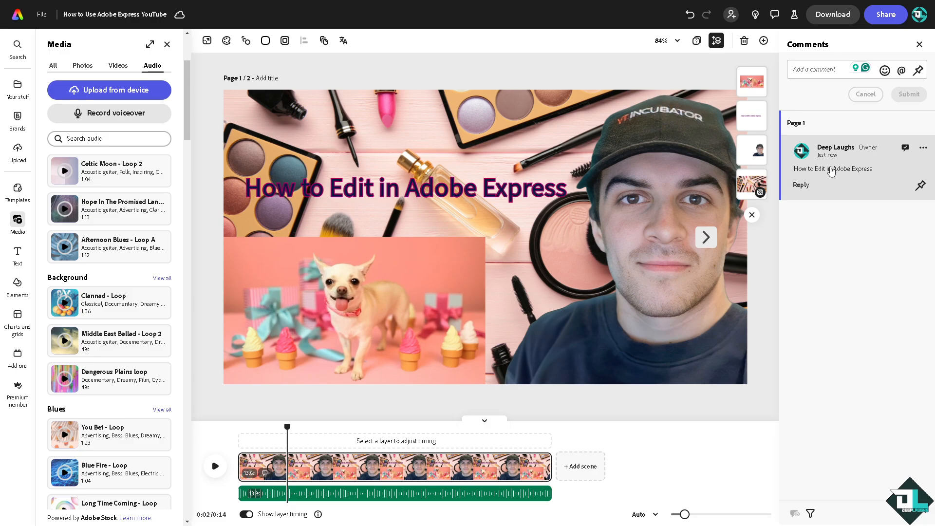
# Edit the posted comment to add a thumbs-up emoji at its end, and save it
pyautogui.click(927, 149)
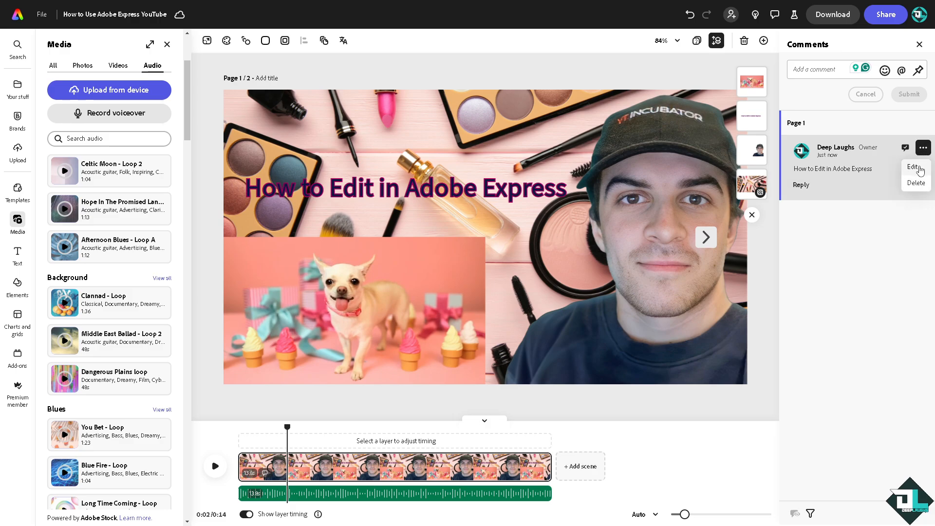
pyautogui.click(919, 171)
pyautogui.click(902, 210)
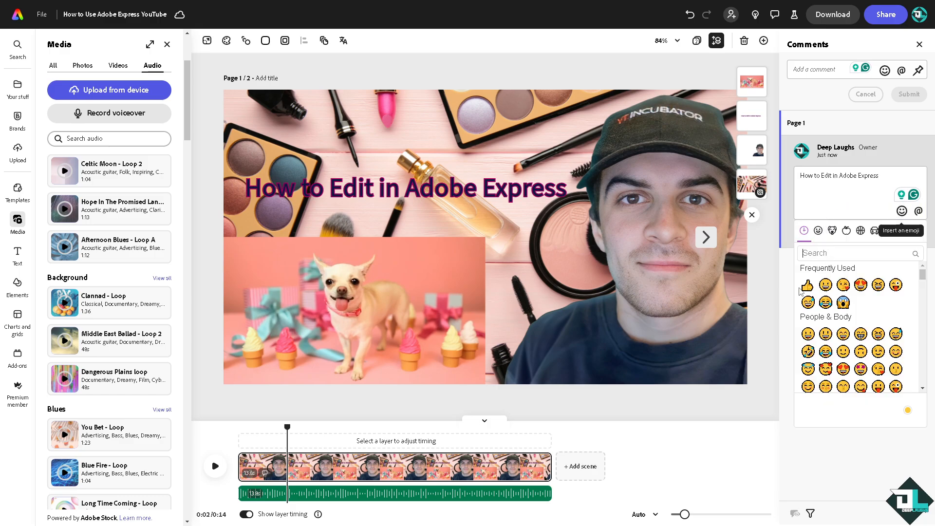
pyautogui.click(806, 286)
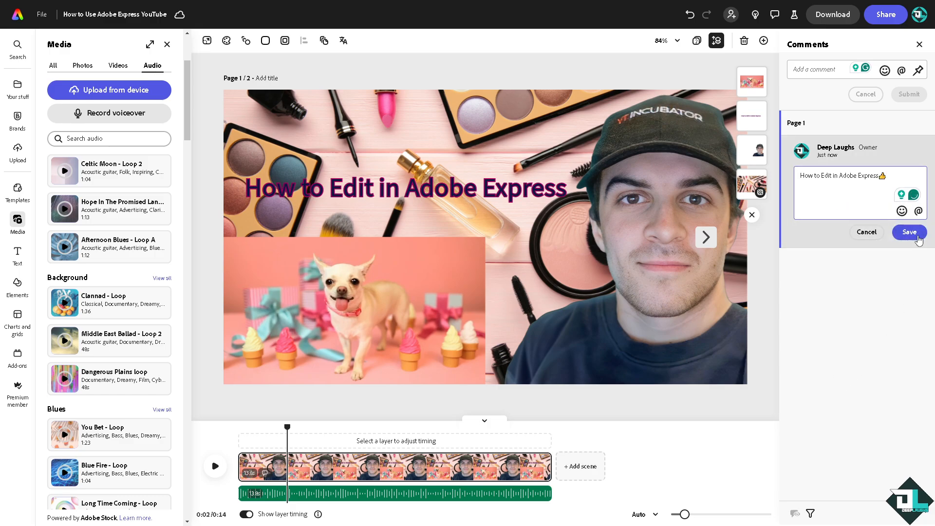
pyautogui.click(909, 232)
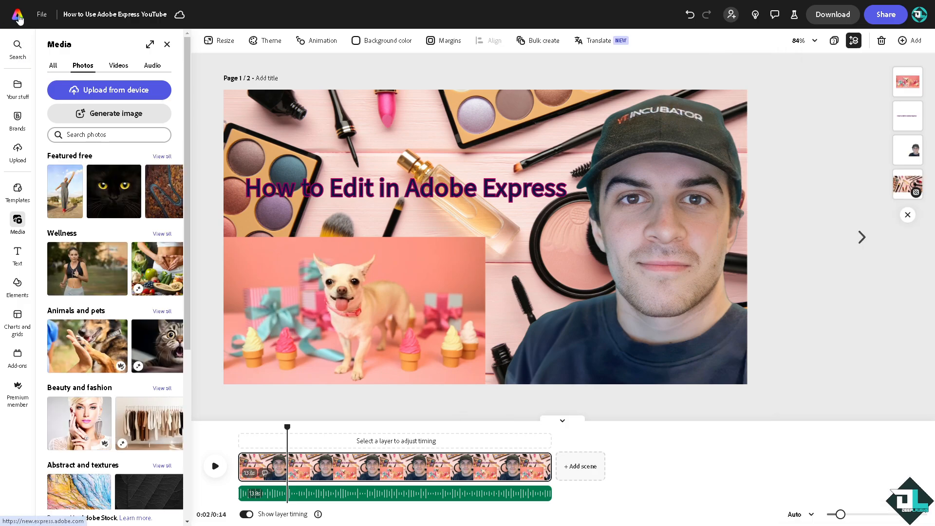
# Leave the project, browse the templates and start customizing "Colorful Ways to Support Nonprofits Instagram Portrait Post"
pyautogui.click(18, 16)
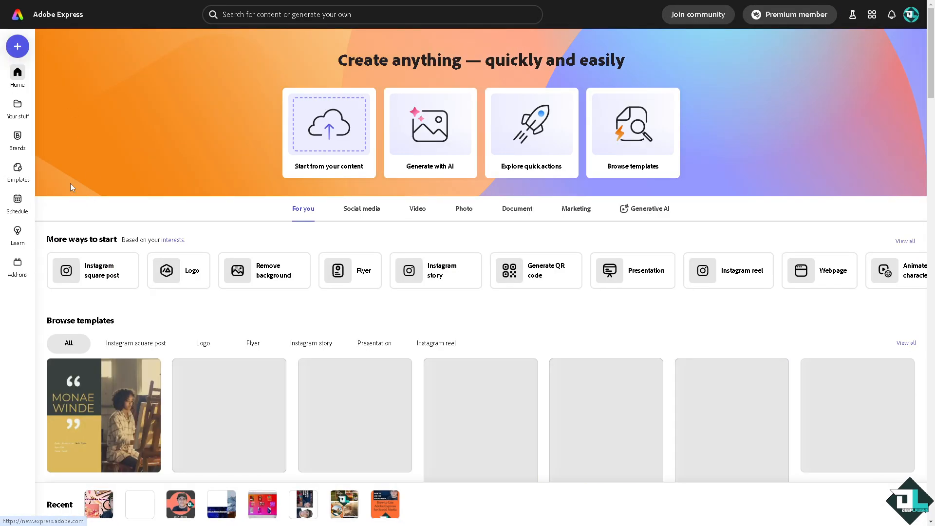
pyautogui.click(19, 172)
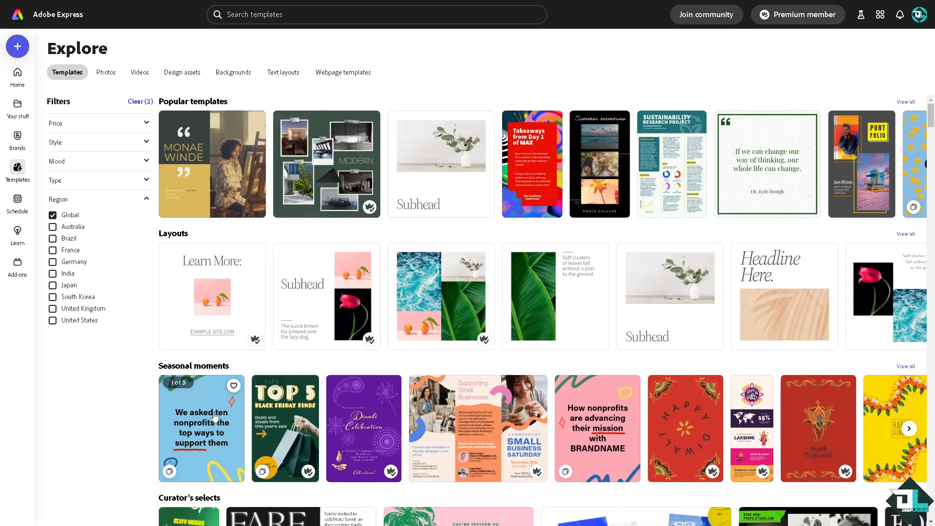
pyautogui.click(204, 414)
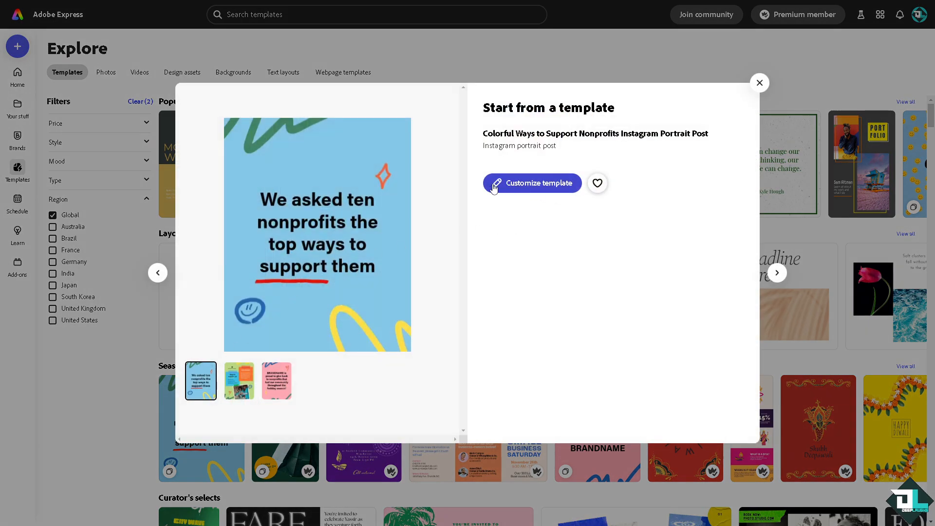
pyautogui.click(518, 189)
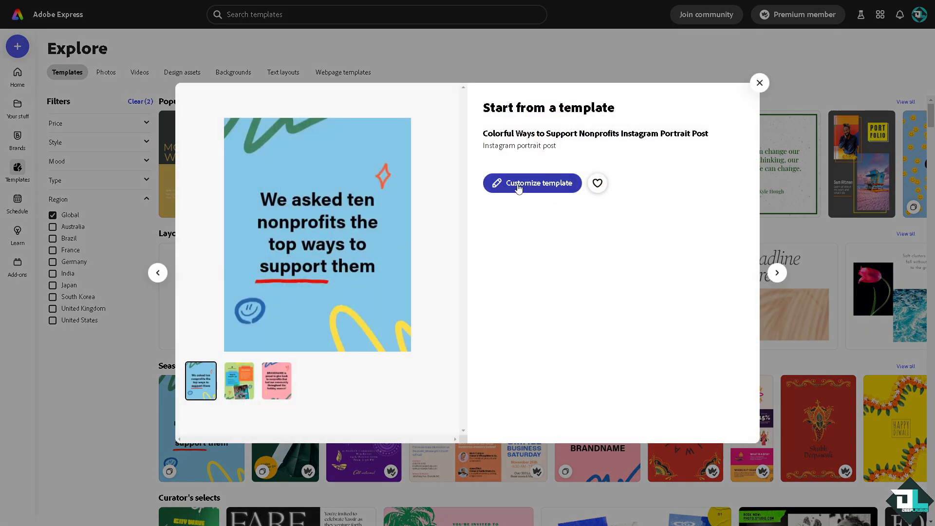